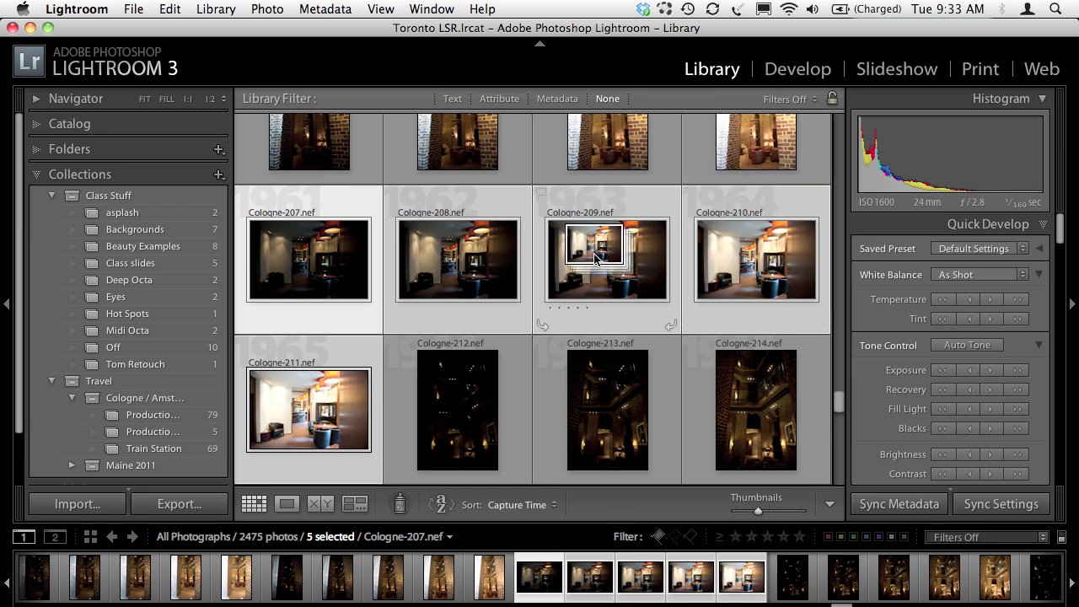
# - Merge the five bracketed Cologne exposures in Photomatix Pro into one aligned HDR image
pyautogui.moveTo(613, 540); pyautogui.dragTo(613, 595)
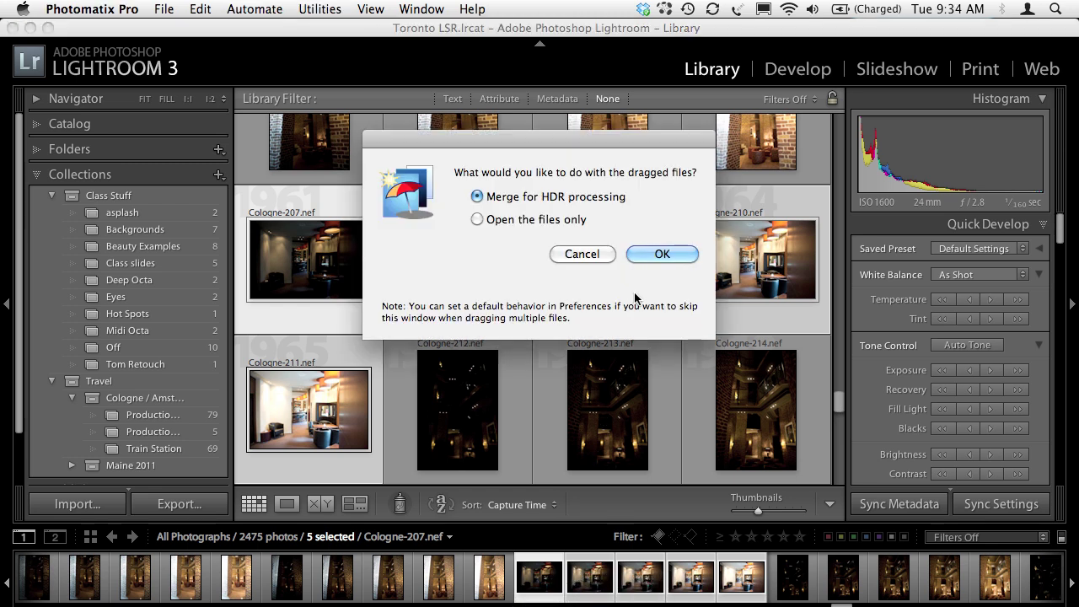
pyautogui.click(675, 253)
pyautogui.click(662, 375)
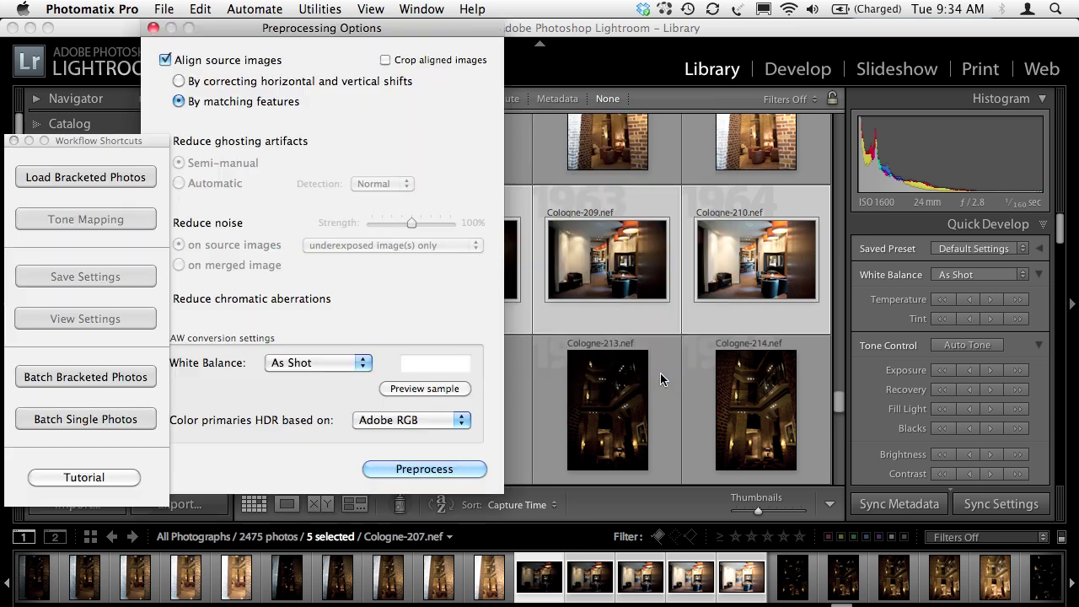
pyautogui.click(410, 468)
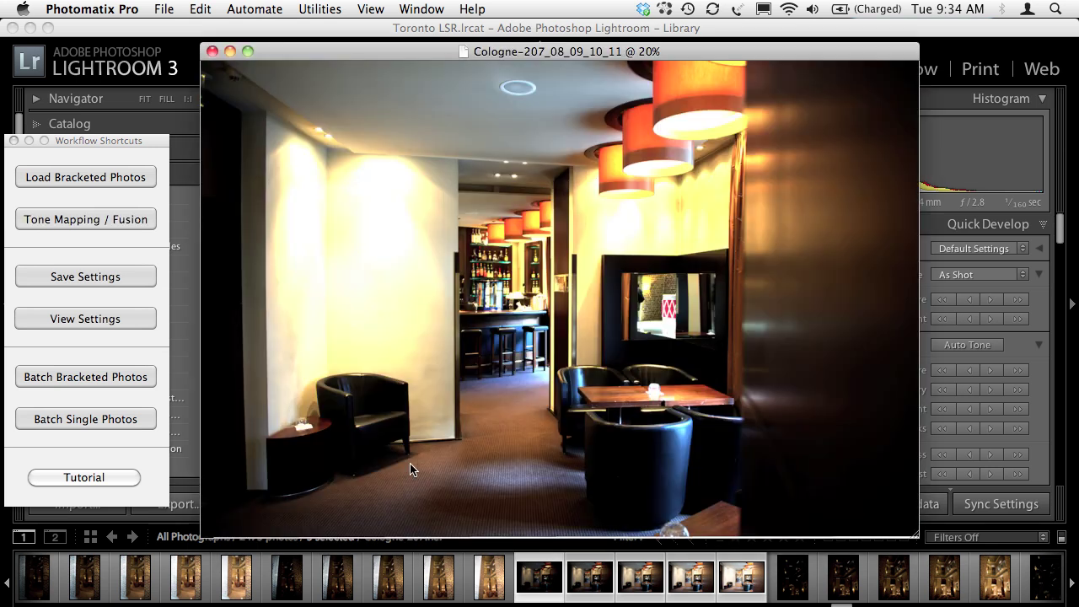
pyautogui.click(66, 219)
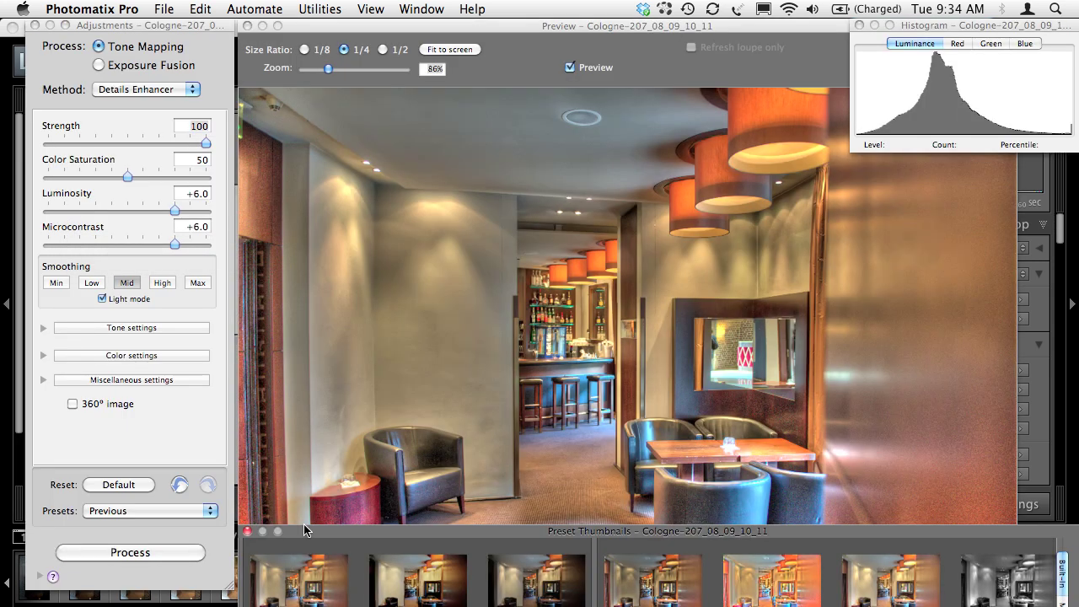
# - Tone-map the merged lobby HDR with the Painterly preset and process the result
pyautogui.click(247, 531)
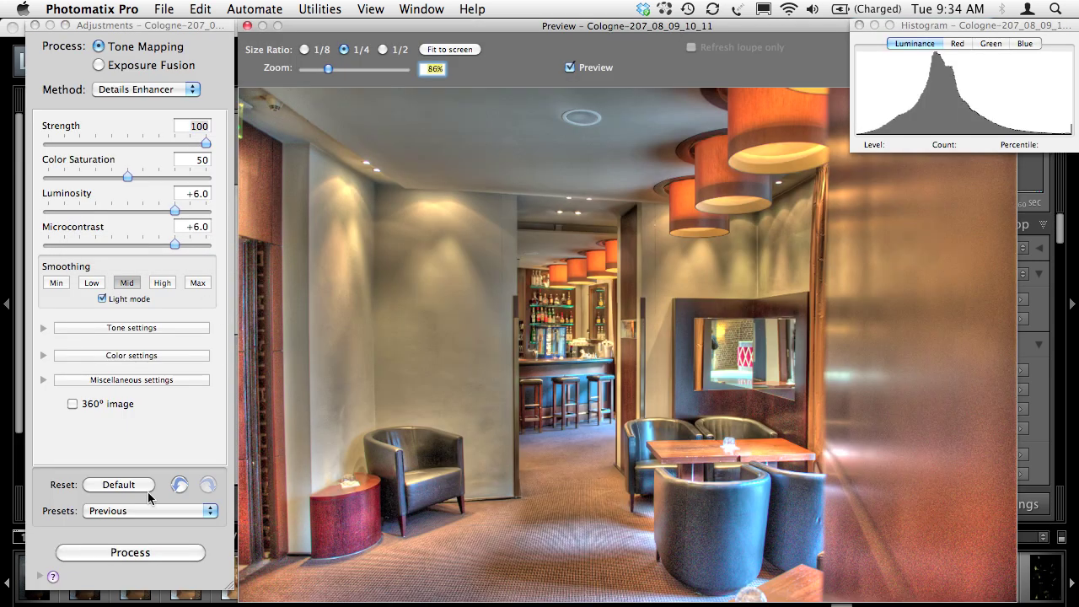
pyautogui.click(197, 511)
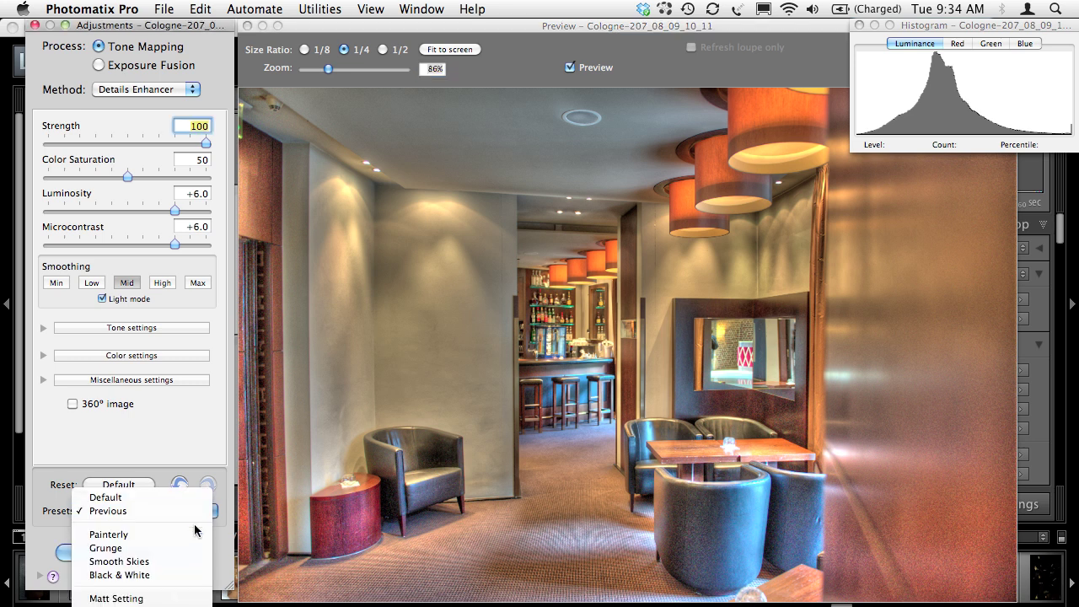
pyautogui.click(194, 536)
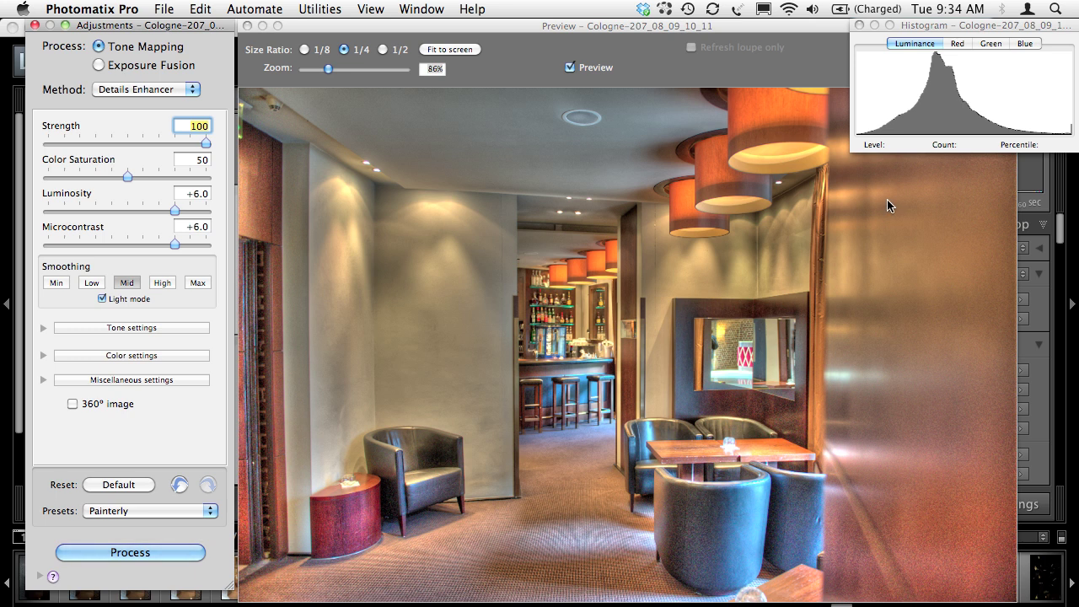
pyautogui.click(165, 12)
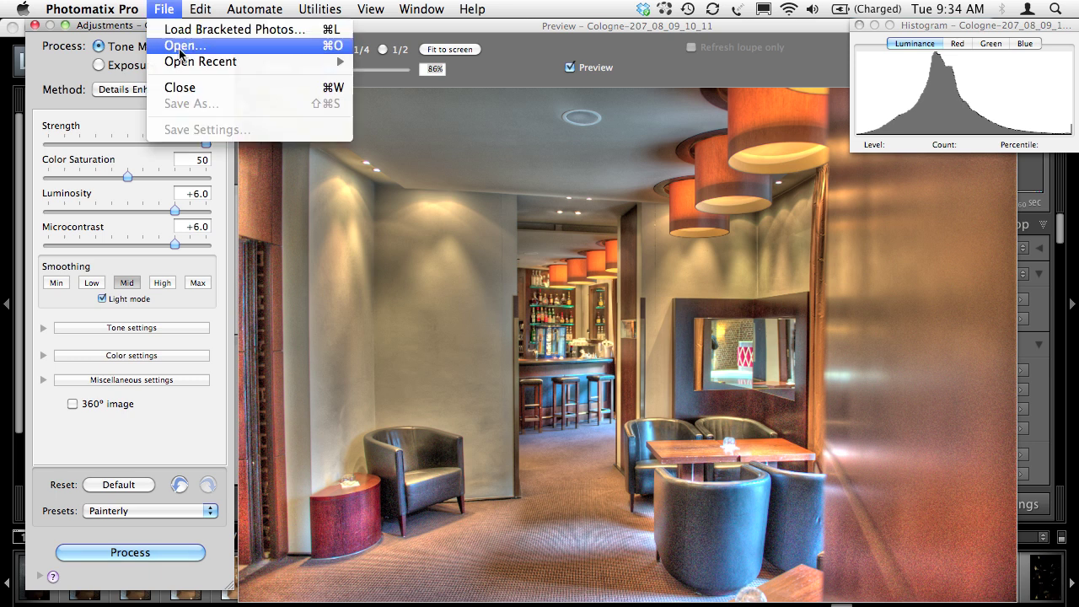
pyautogui.click(162, 10)
pyautogui.click(150, 556)
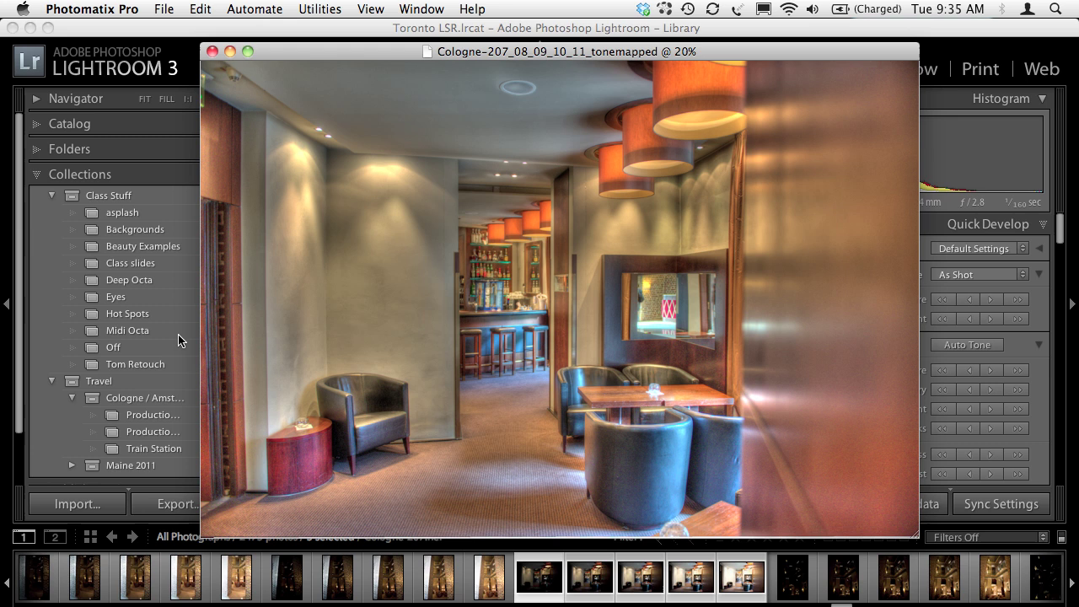
# - Save the tone-mapped image as a 16-bit TIFF in the Tone Mapped files folder
pyautogui.click(165, 10)
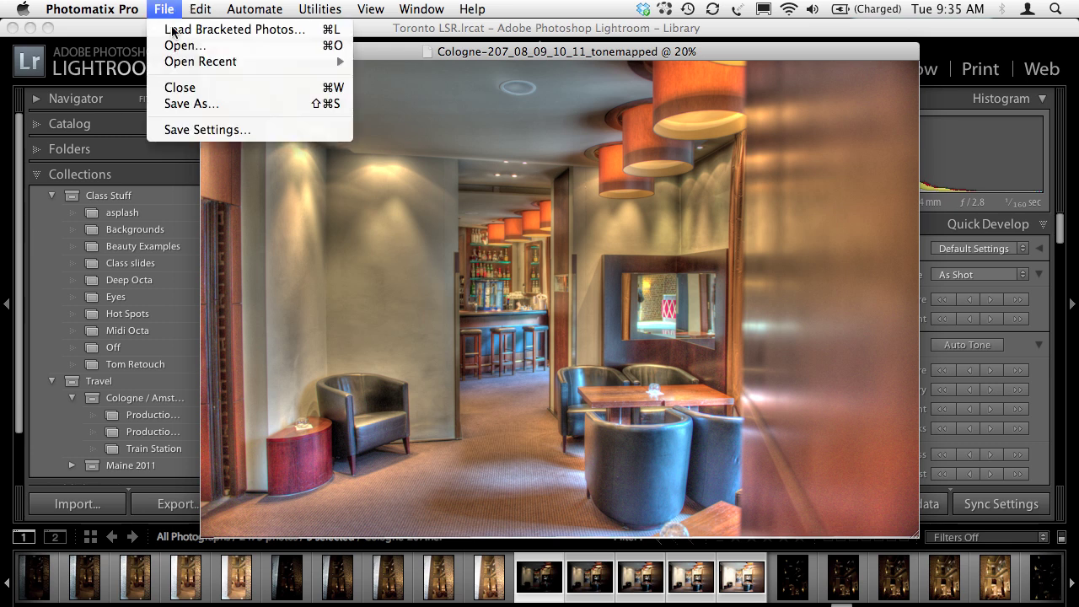
pyautogui.click(190, 104)
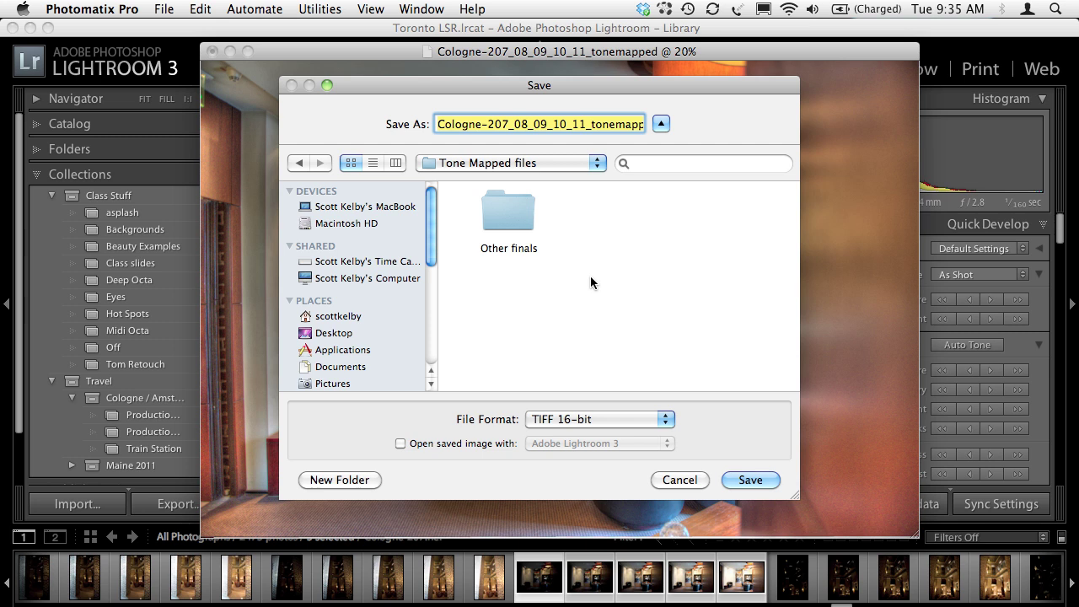
pyautogui.click(752, 481)
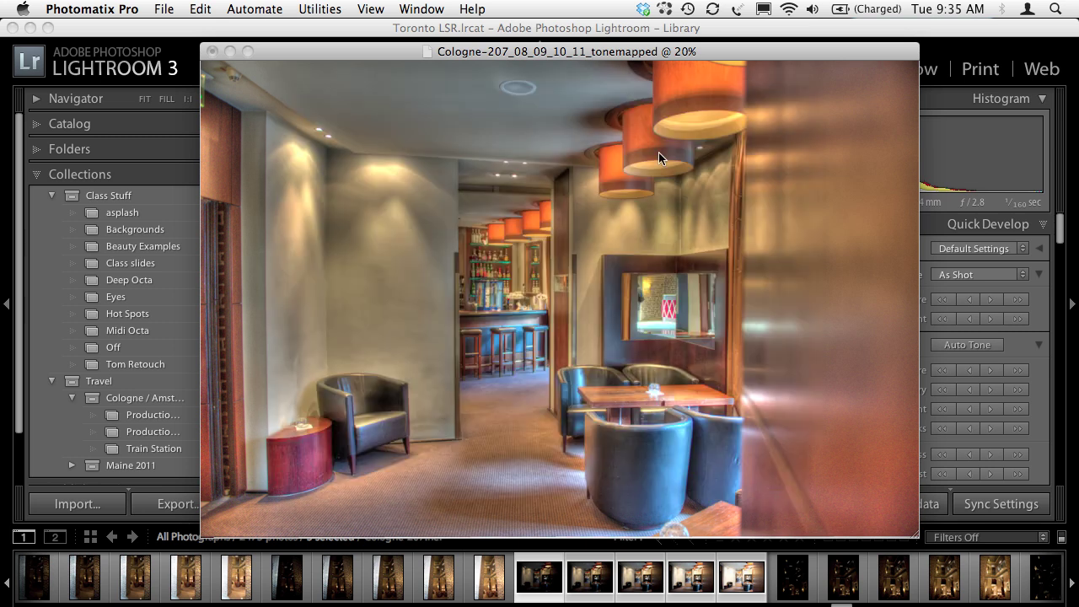
# - Close the saved image, then open the tonemapped Cologne TIFF in Photoshop using the Camera Raw format
pyautogui.click(212, 51)
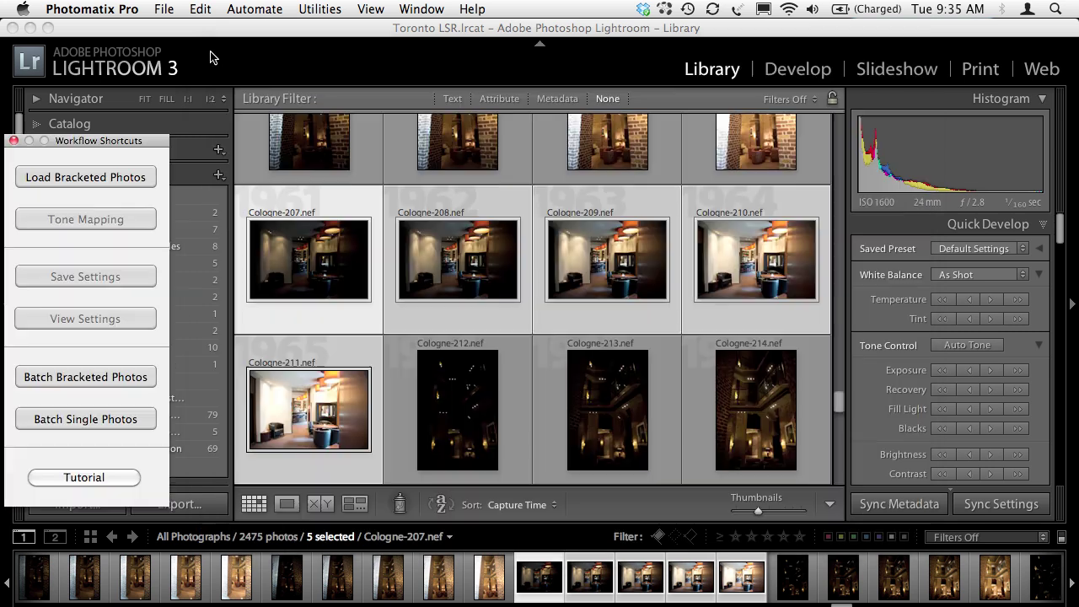
pyautogui.click(241, 601)
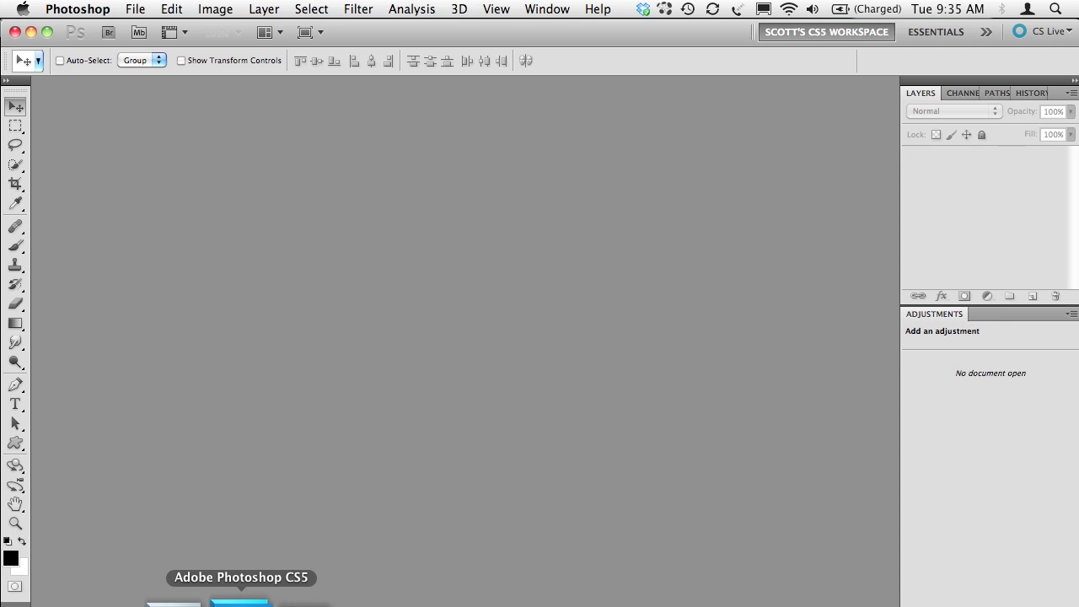
pyautogui.click(135, 9)
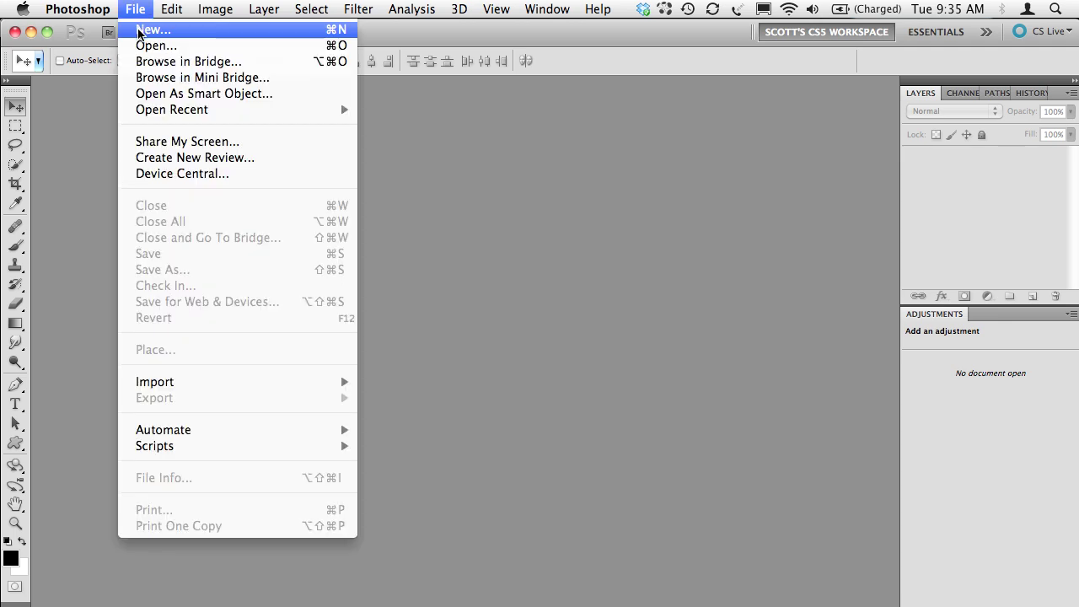
pyautogui.click(145, 45)
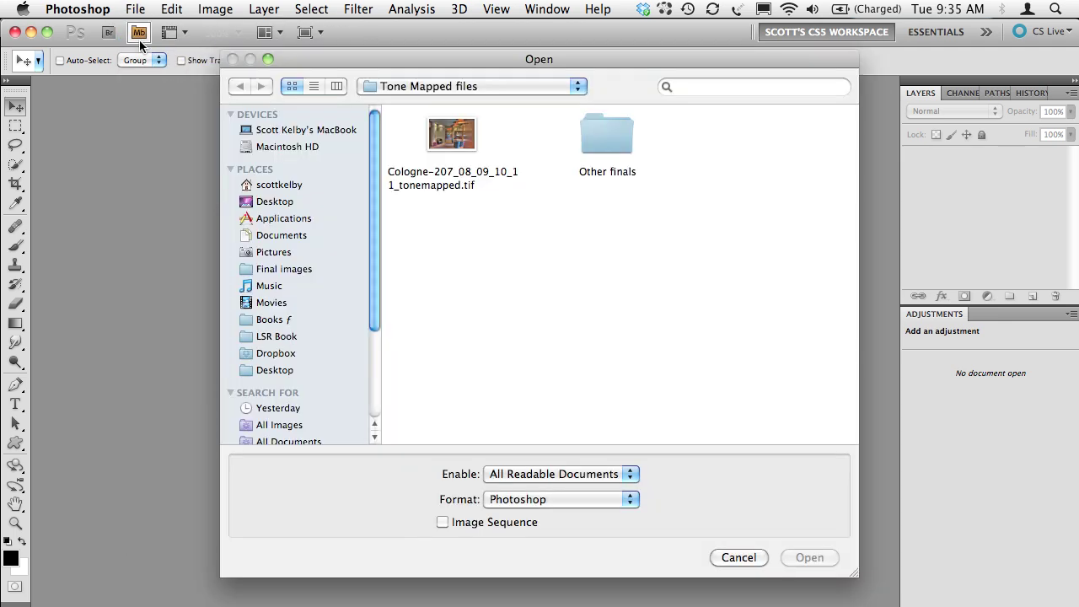
pyautogui.click(453, 139)
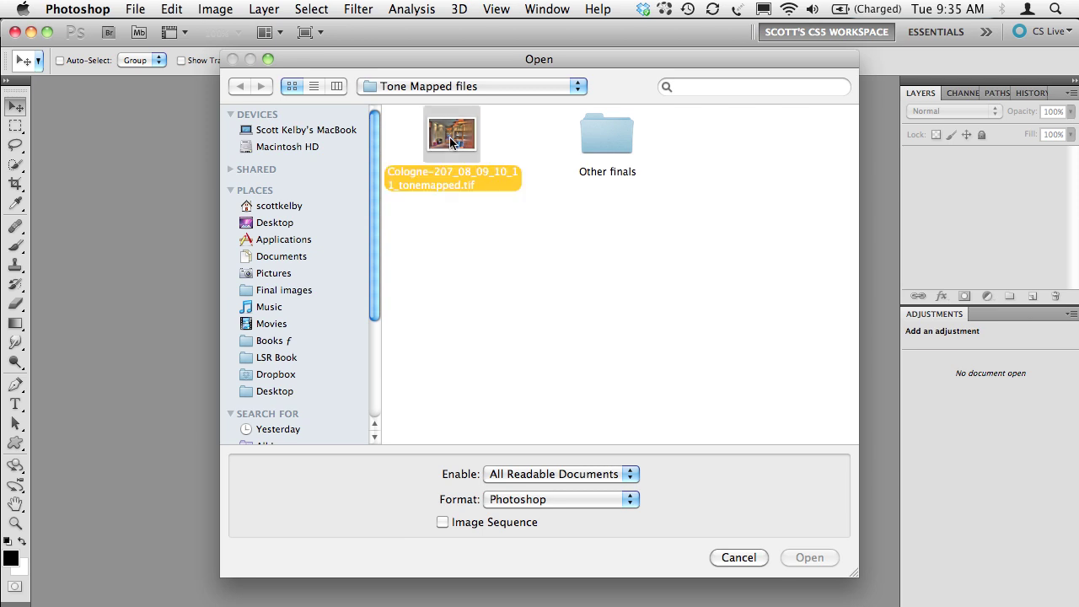
pyautogui.click(595, 501)
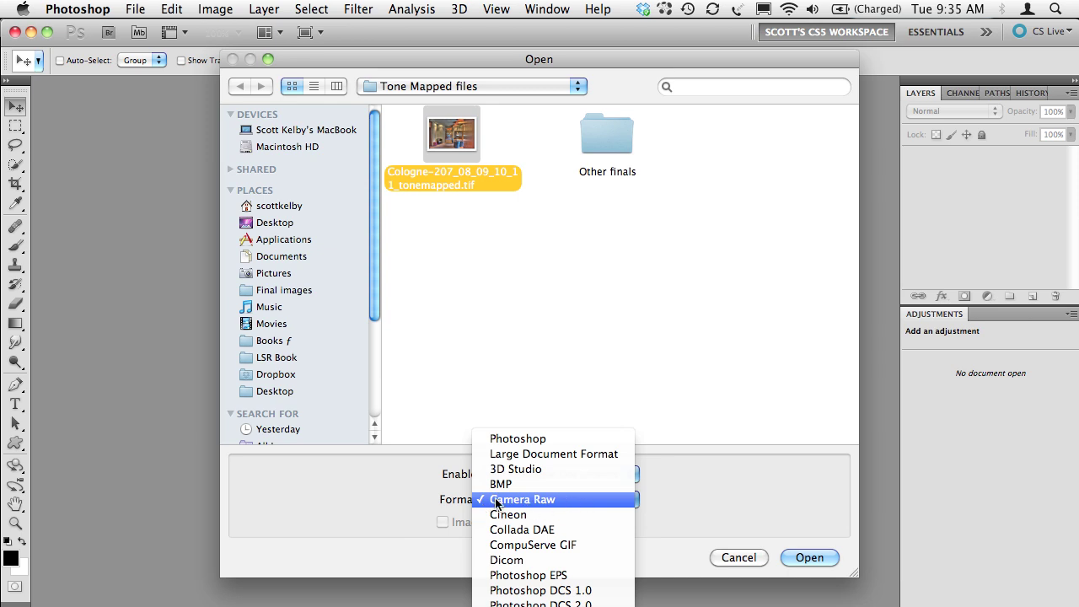
pyautogui.click(557, 500)
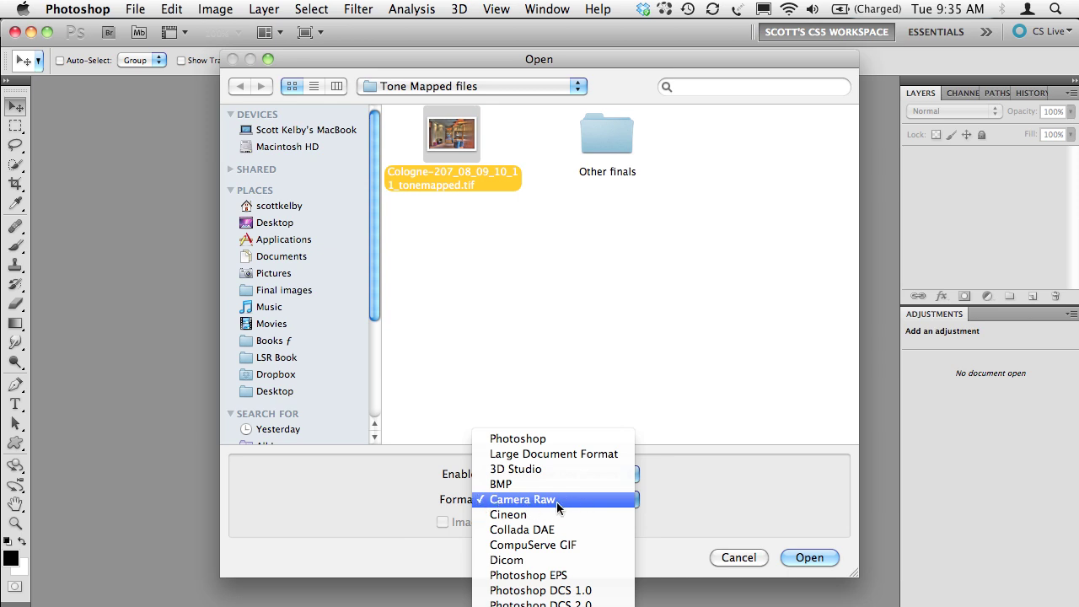
pyautogui.click(811, 558)
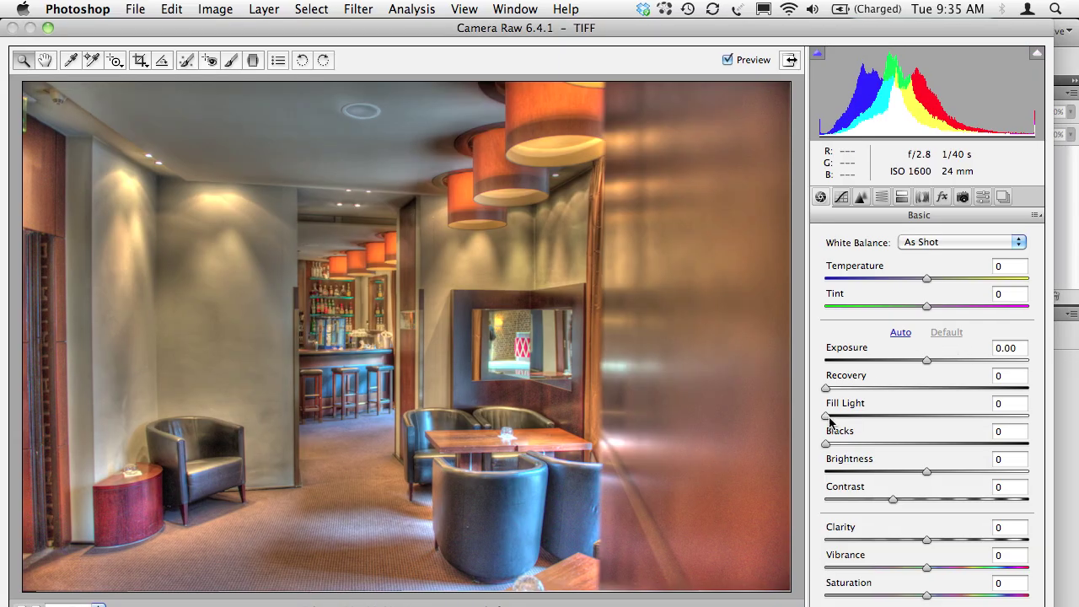
# - Set Fill Light 22, Clarity +40, and a vignette of Amount -73, Midpoint 28, then accept
pyautogui.moveTo(827, 416); pyautogui.dragTo(872, 416)
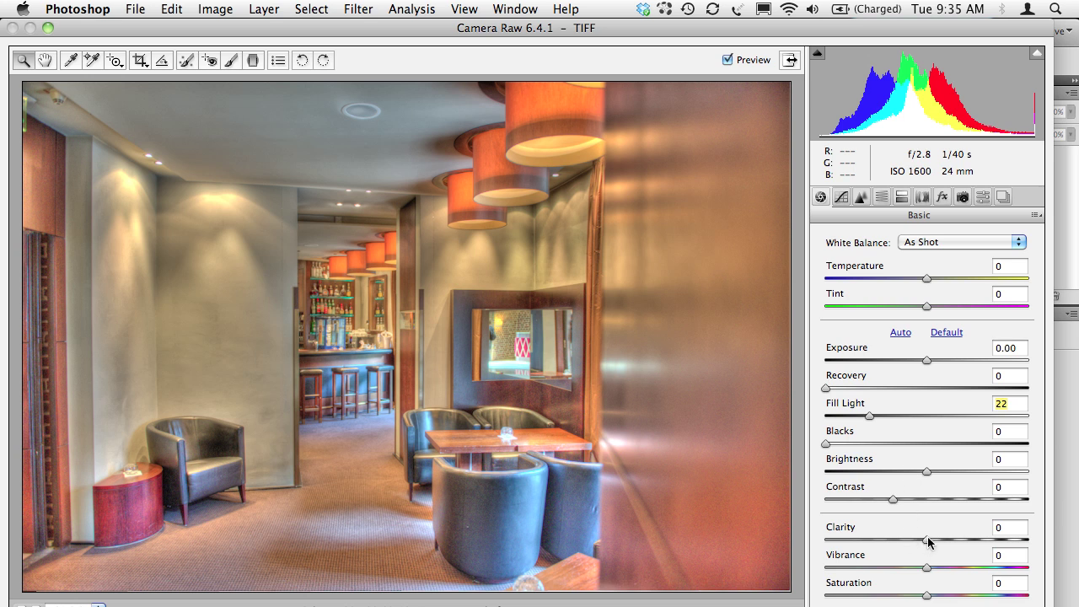
pyautogui.moveTo(928, 542); pyautogui.dragTo(969, 537)
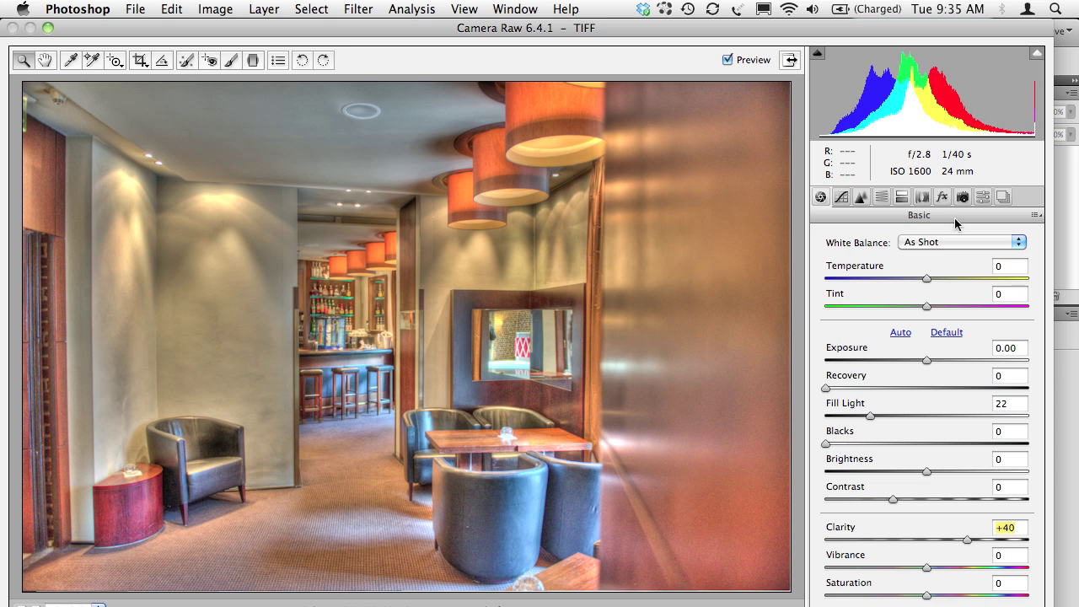
pyautogui.click(921, 196)
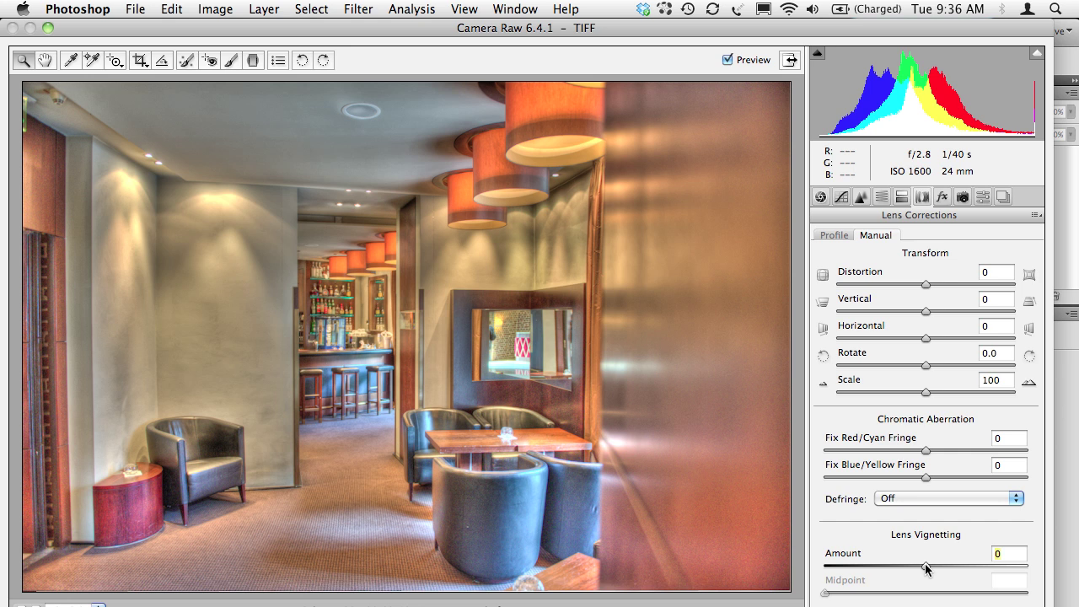
pyautogui.moveTo(925, 567); pyautogui.dragTo(851, 565)
pyautogui.moveTo(922, 595); pyautogui.dragTo(881, 595)
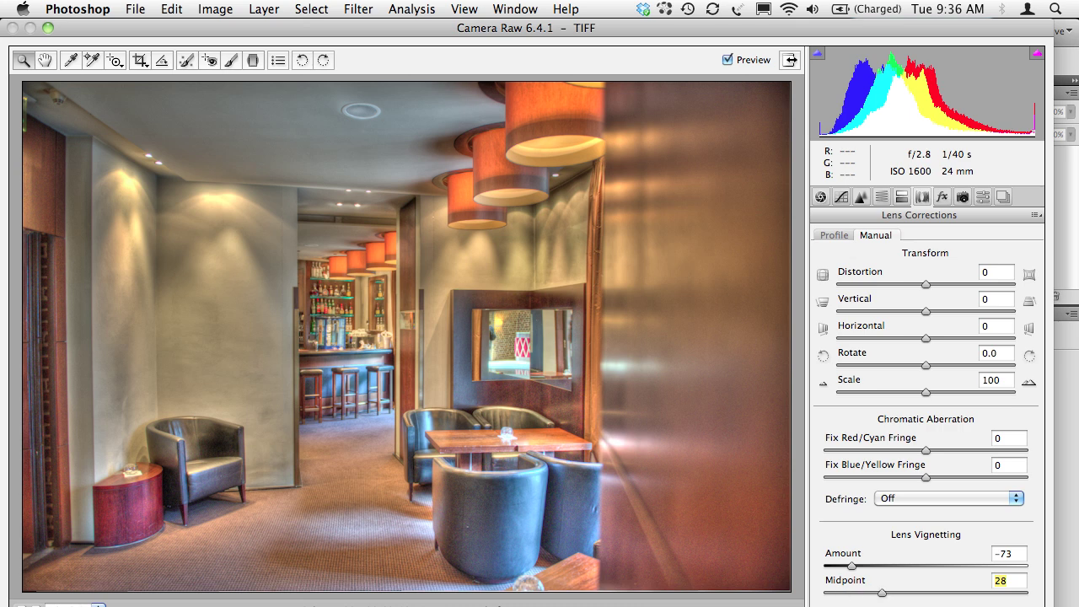
pyautogui.press('Escape')
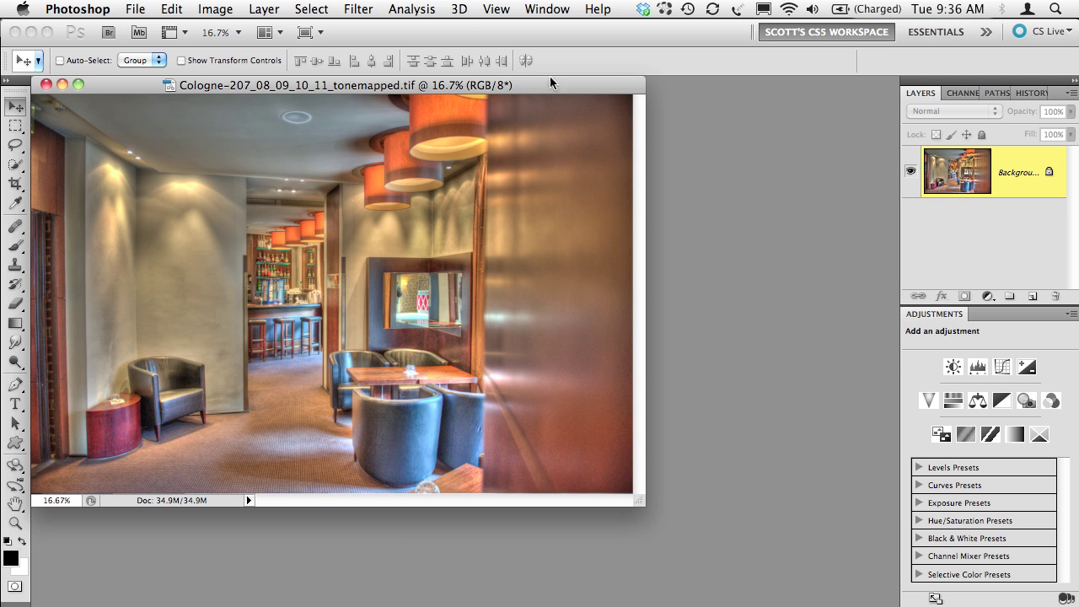
# - Nudge the document window and launch Nik Software's Color Efex Pro 3.0 Complete
pyautogui.moveTo(550, 77); pyautogui.dragTo(554, 84)
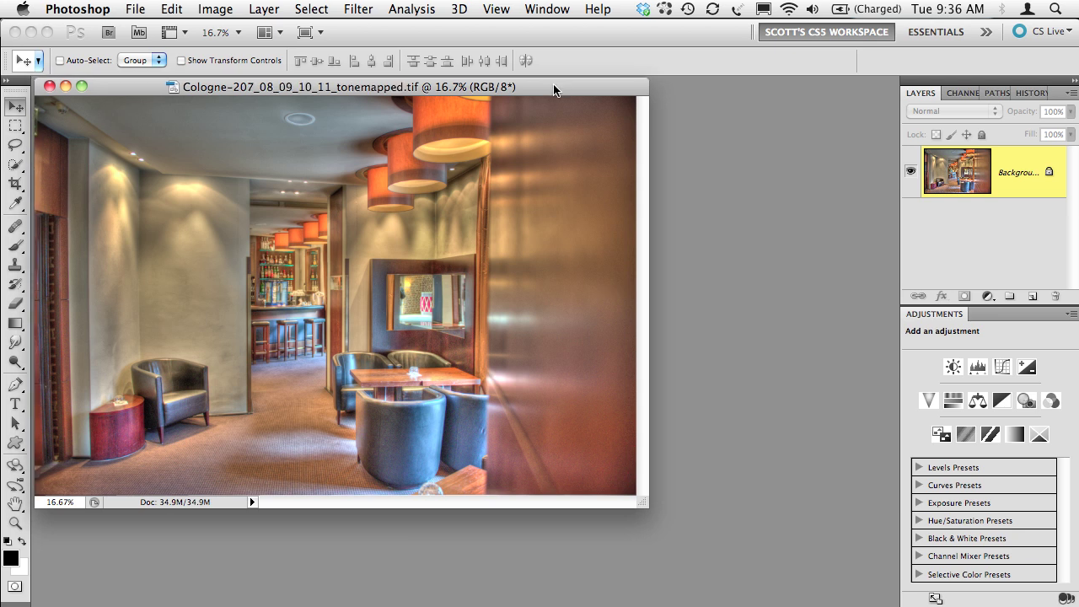
pyautogui.click(359, 8)
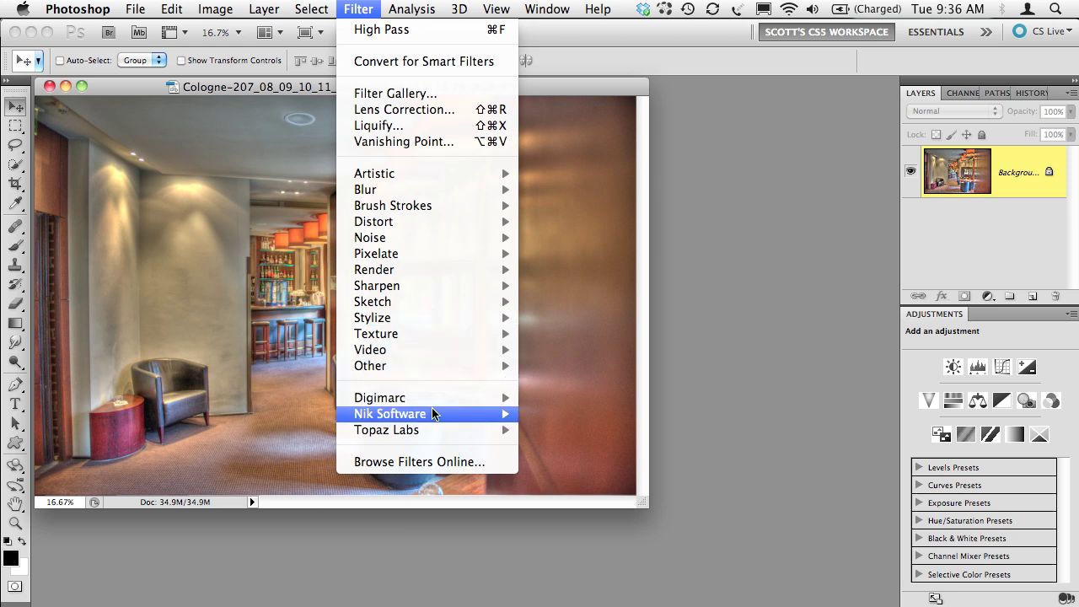
pyautogui.moveTo(433, 410)
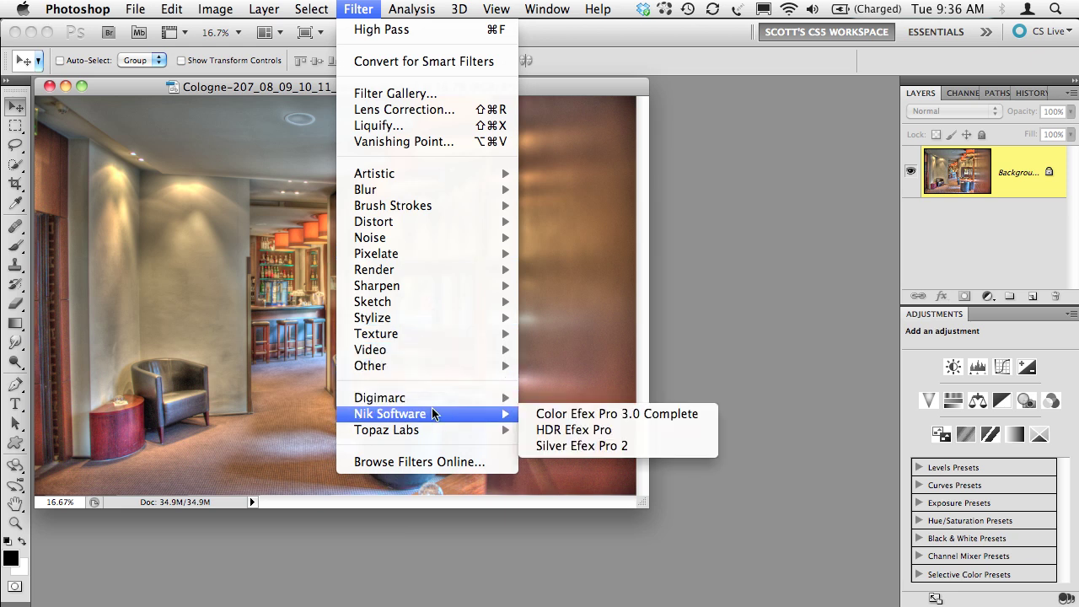
pyautogui.click(681, 414)
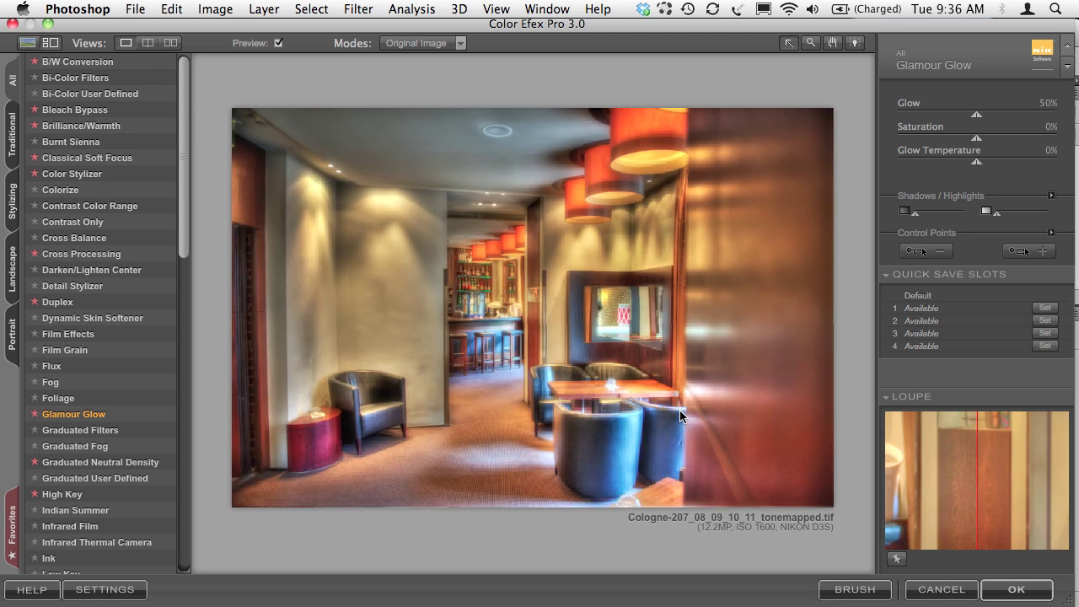
# - Apply Tonal Contrast from Favorites at defaults (30/30/30, Saturation 20) as a new layer
pyautogui.click(14, 514)
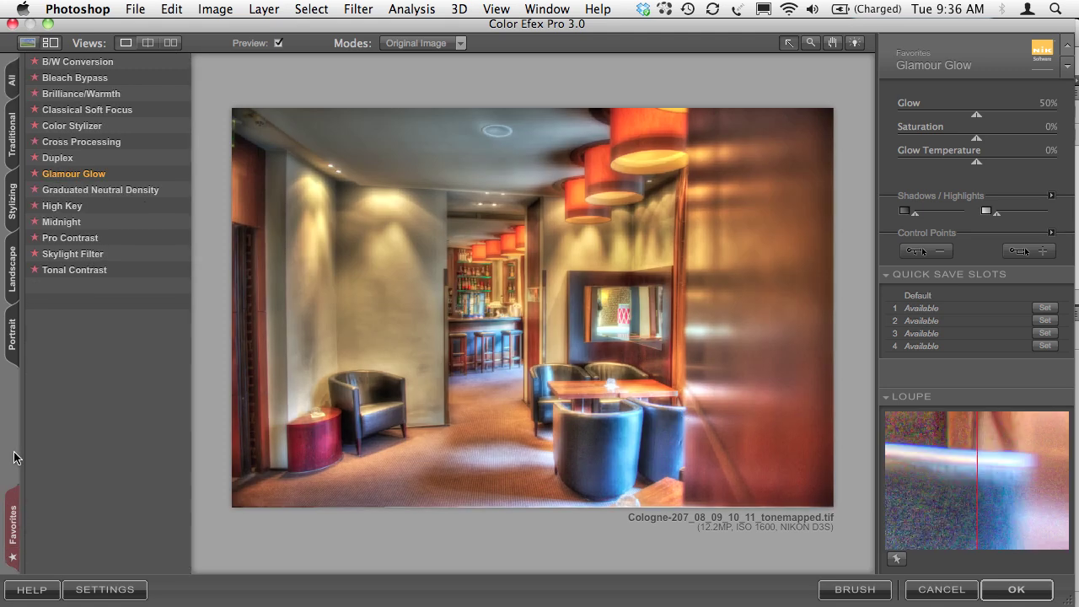
pyautogui.click(85, 276)
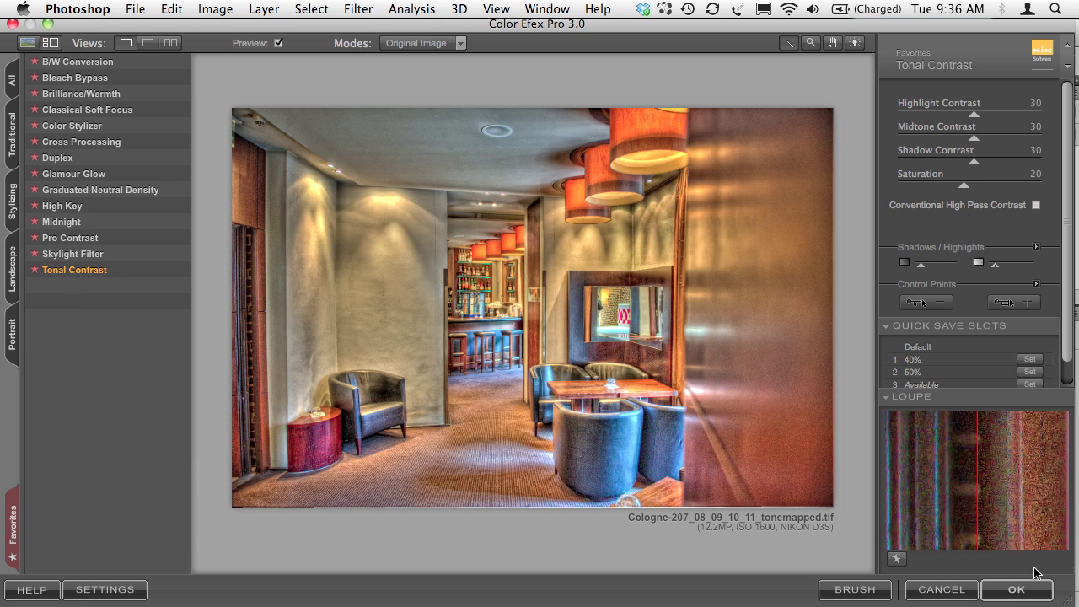
pyautogui.click(1020, 588)
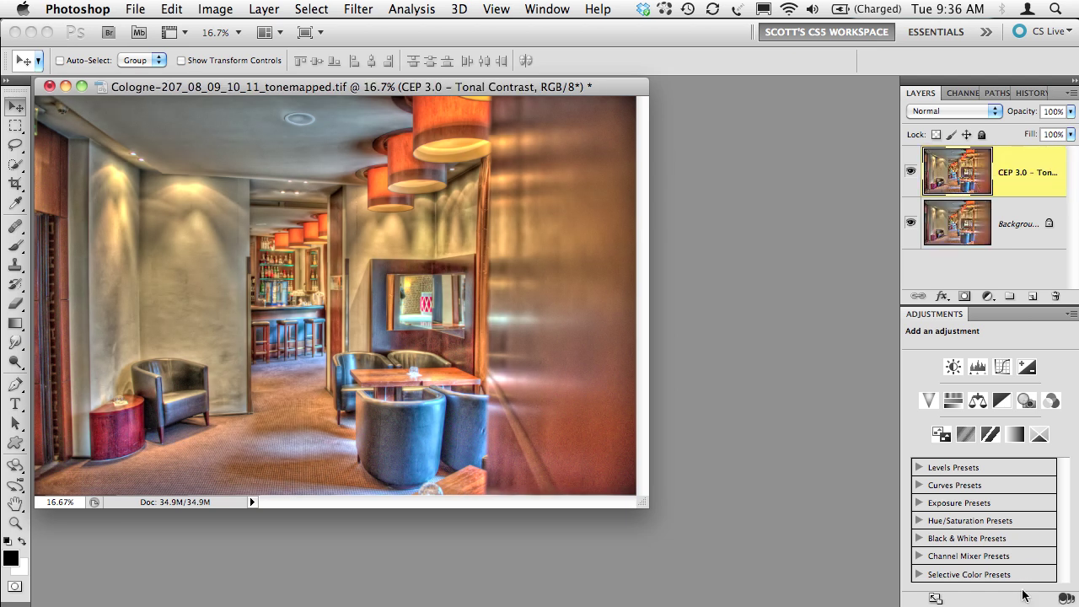
# - Reopen Color Efex Pro 3.0 and apply Glamour Glow at 50% glow from Favorites
pyautogui.click(358, 9)
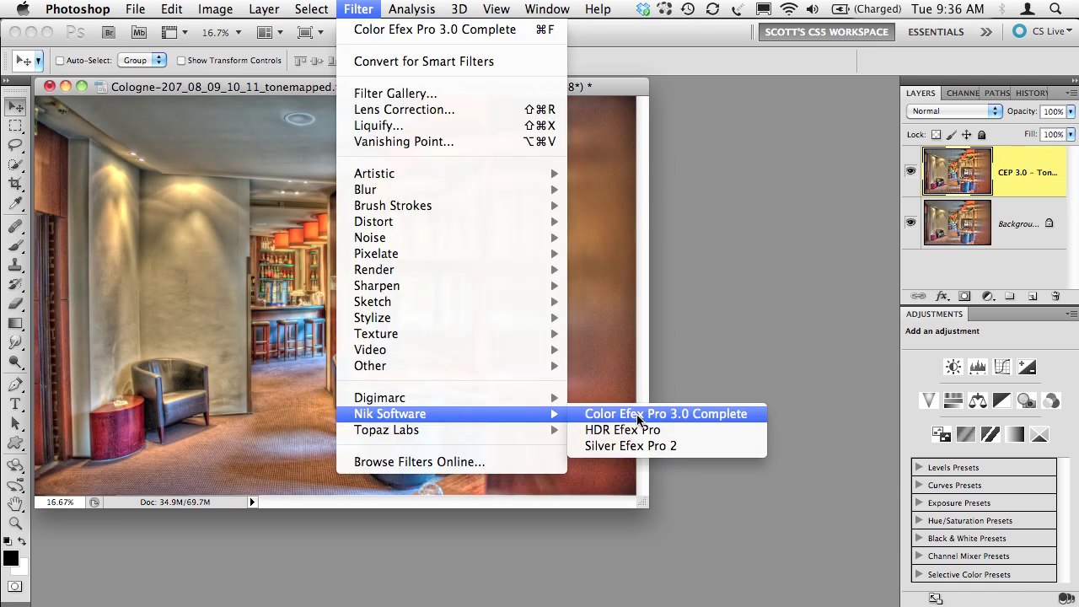
pyautogui.click(636, 414)
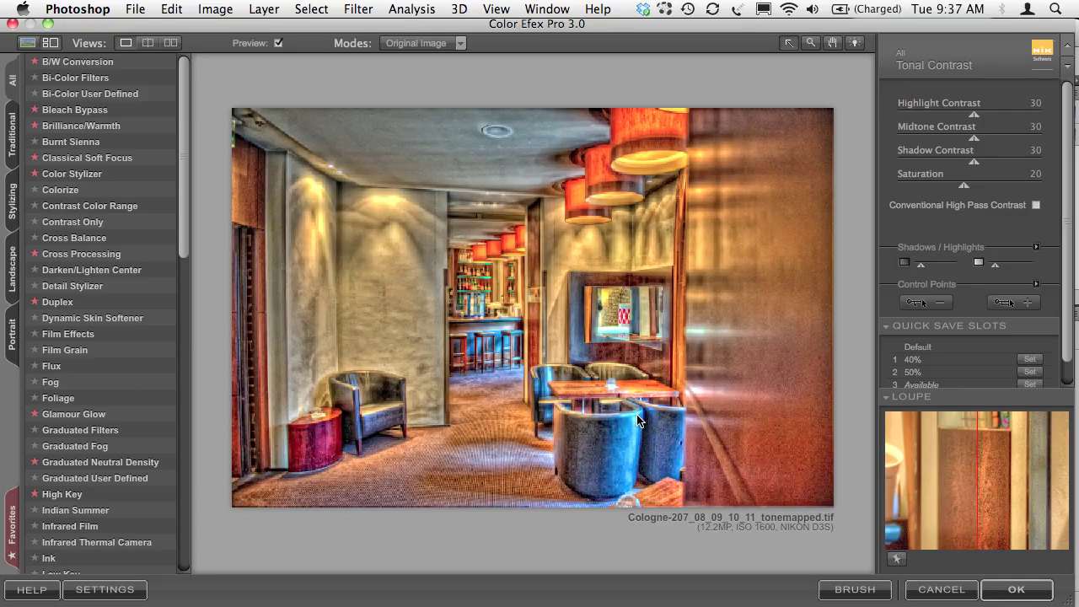
pyautogui.click(12, 522)
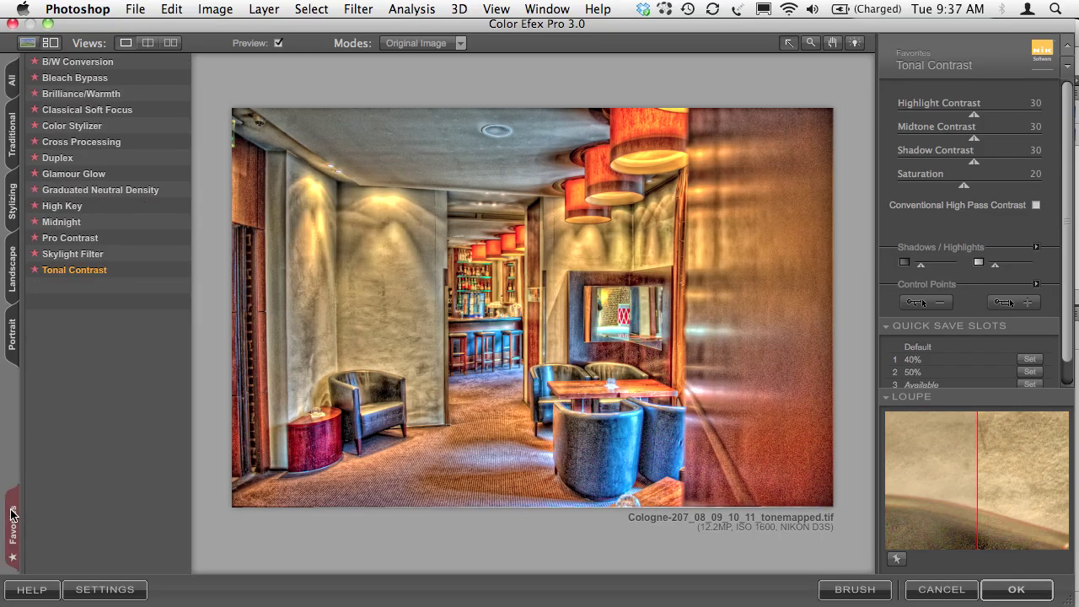
pyautogui.click(74, 174)
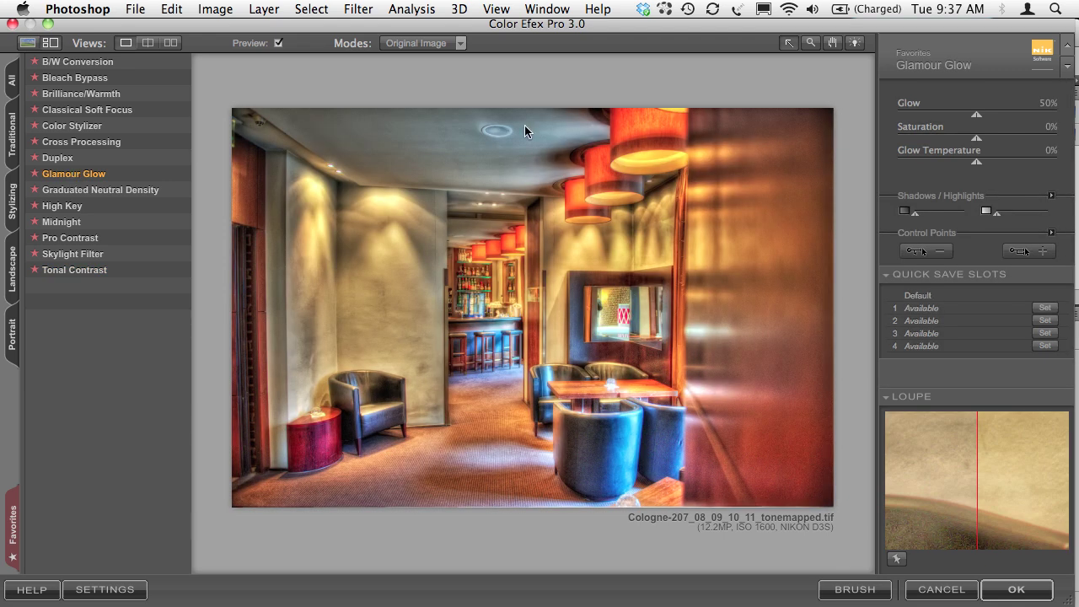
pyautogui.click(1037, 593)
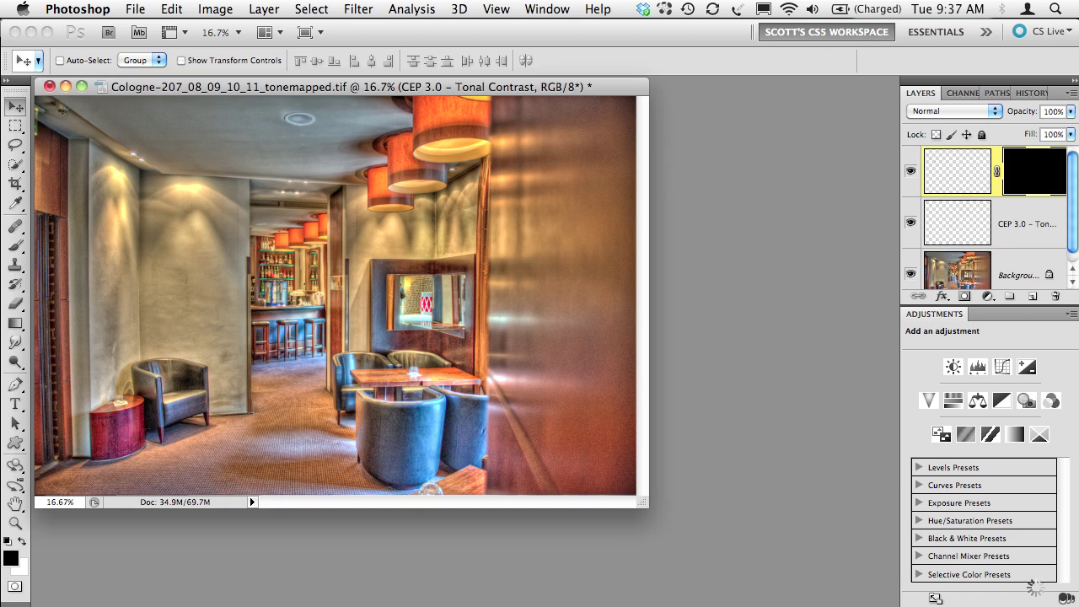
# - Lower the Glamour Glow layer to 30% opacity and flatten the image into one Background
pyautogui.click(1071, 113)
pyautogui.moveTo(1063, 128); pyautogui.dragTo(1005, 136)
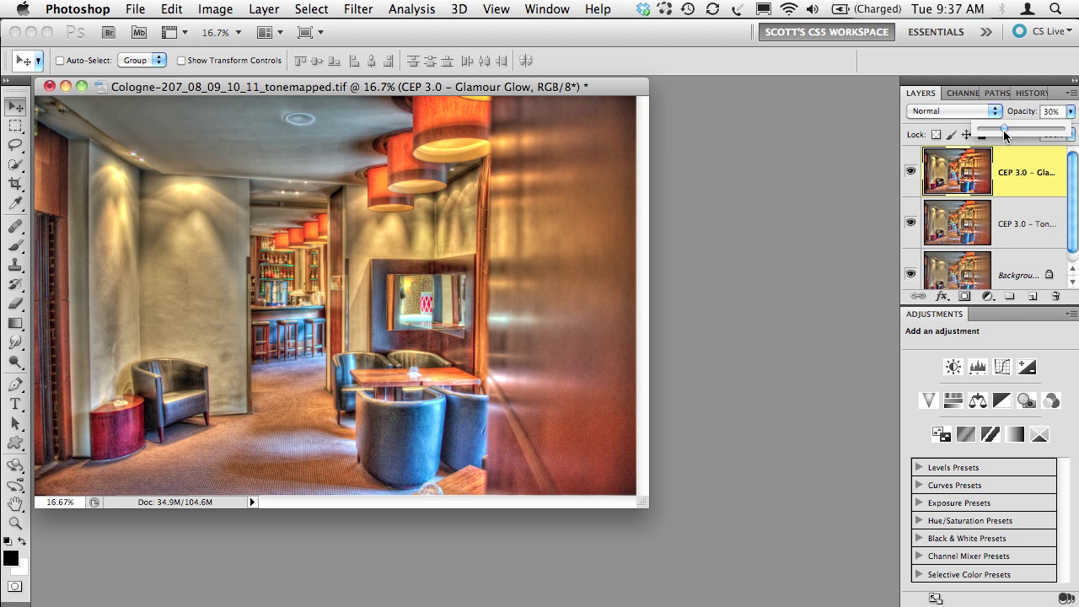
pyautogui.click(1029, 110)
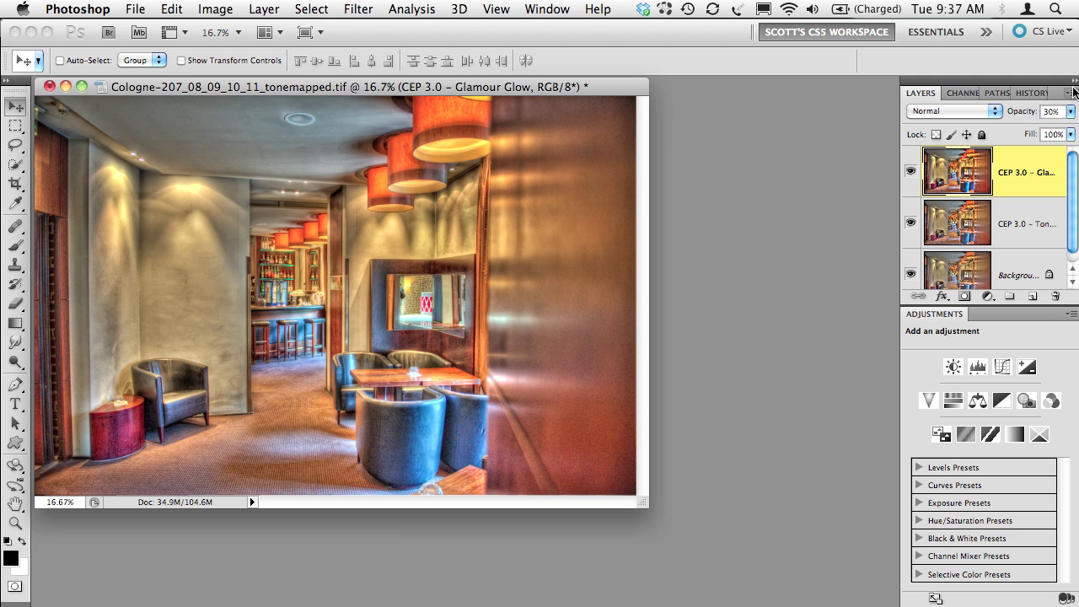
pyautogui.click(1072, 92)
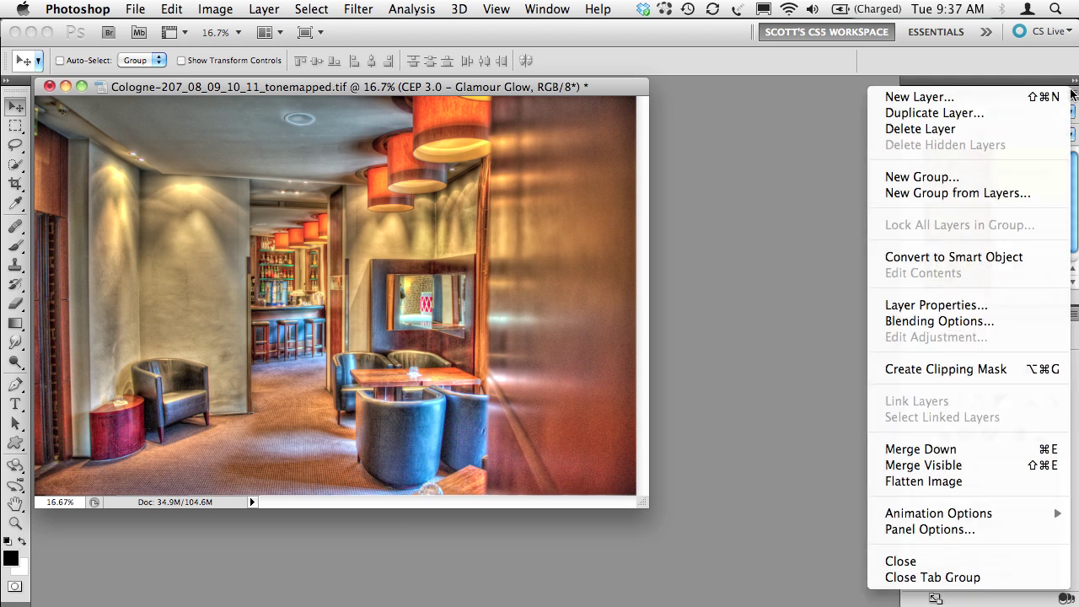
pyautogui.click(981, 483)
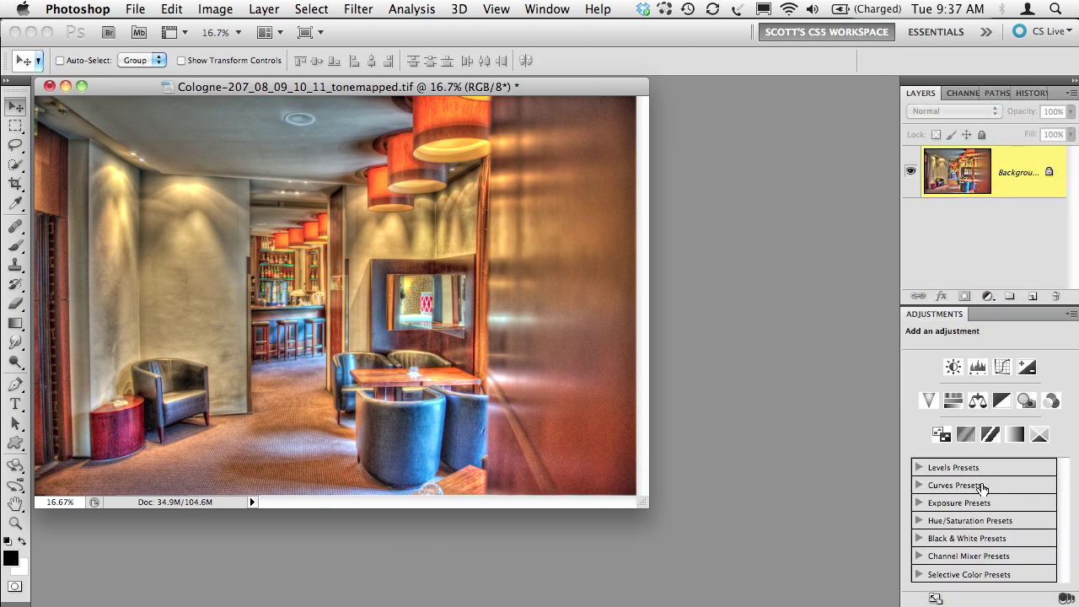
# - Zoom to 25%, duplicate the image to Layer 1, and apply High Pass at 11.5 pixels
pyautogui.press('super+plus')
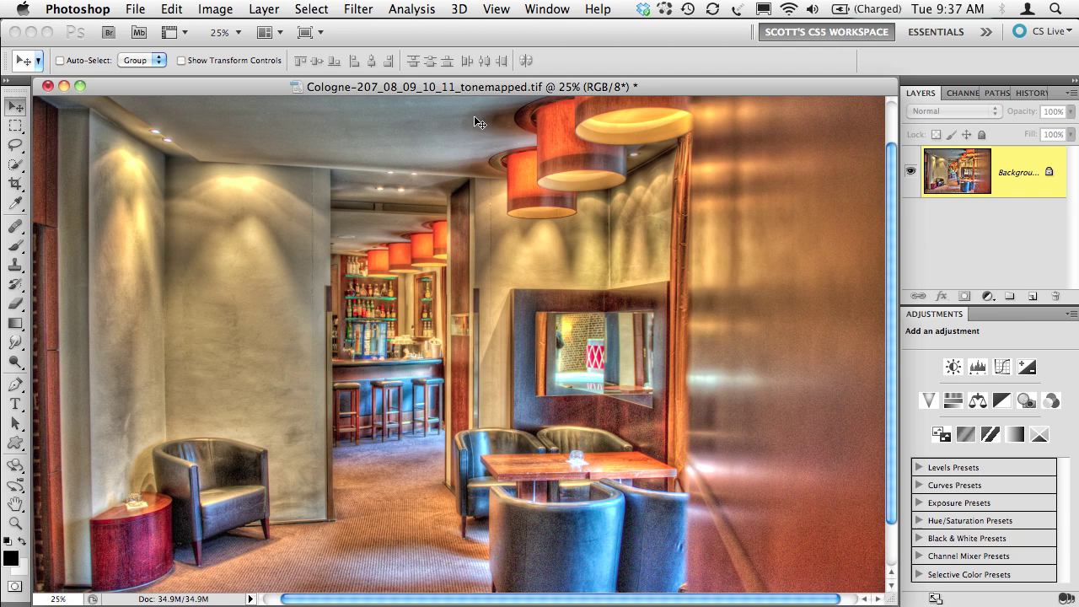
pyautogui.press('super+j')
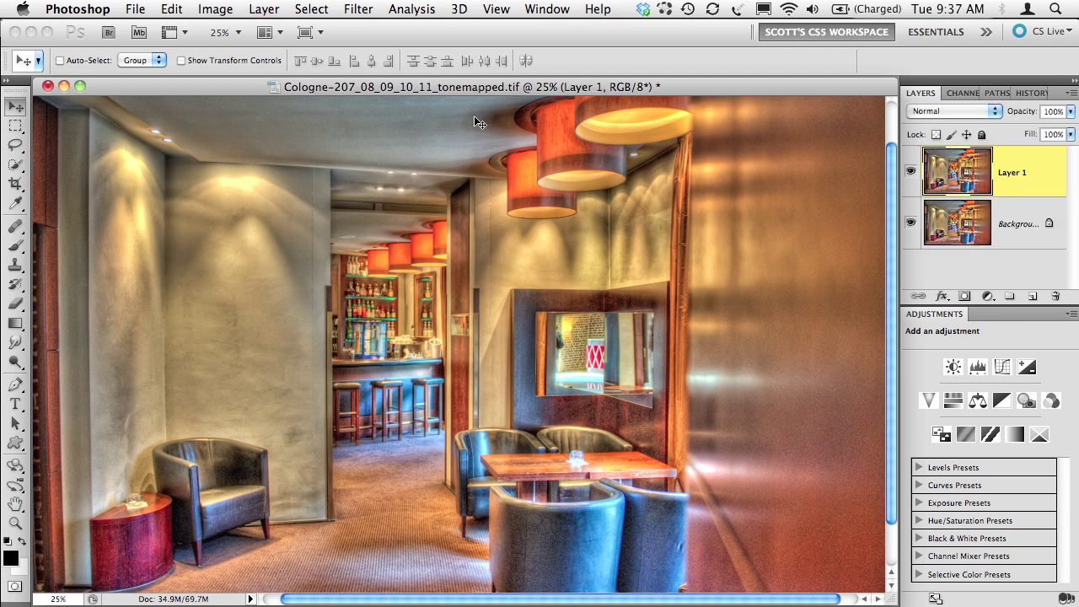
pyautogui.click(359, 10)
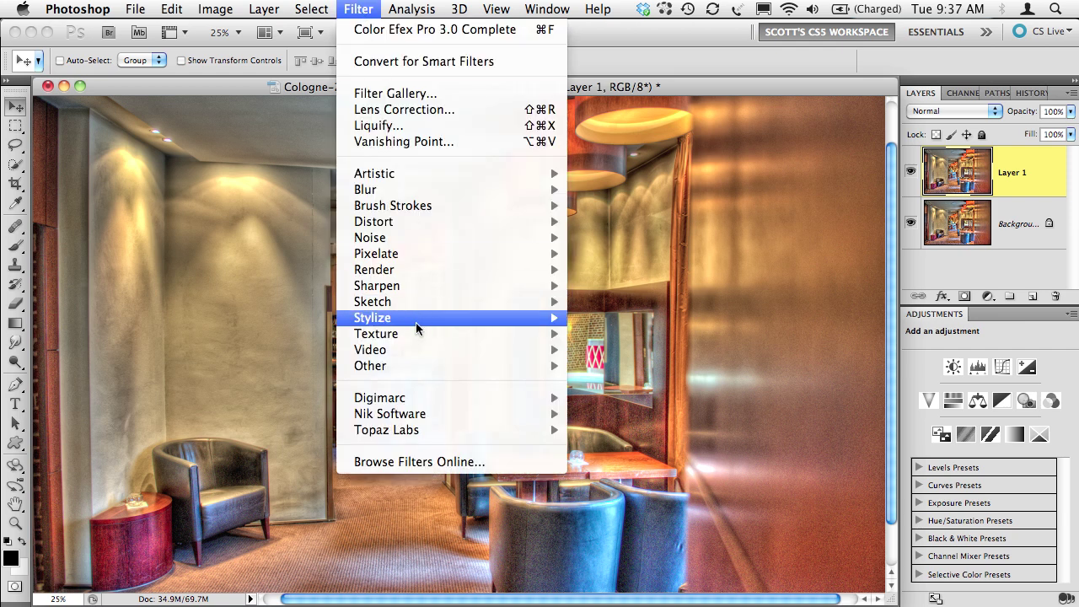
pyautogui.moveTo(414, 366)
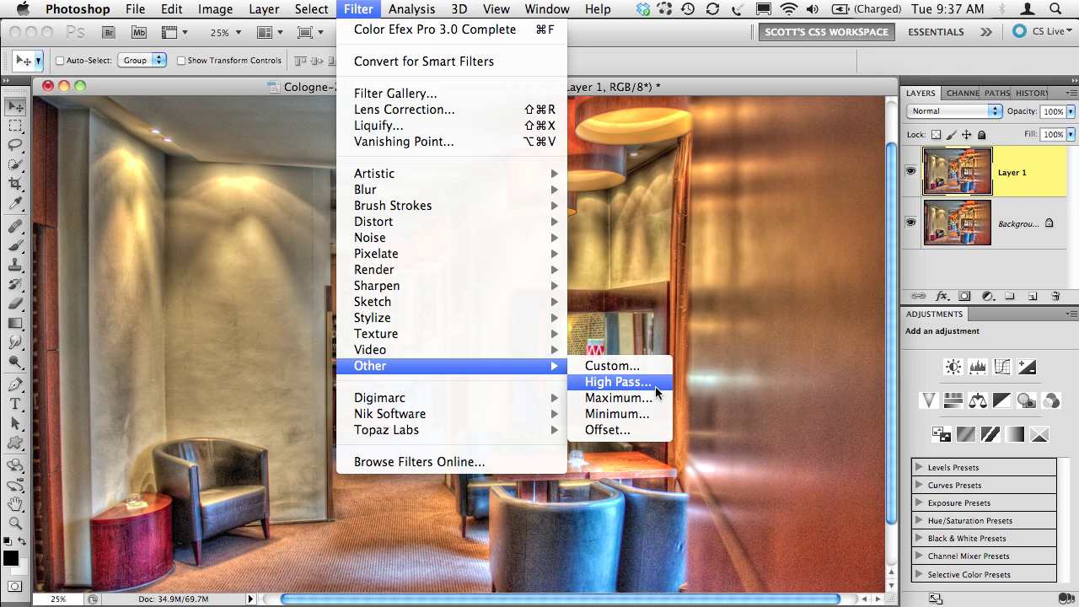
pyautogui.click(619, 382)
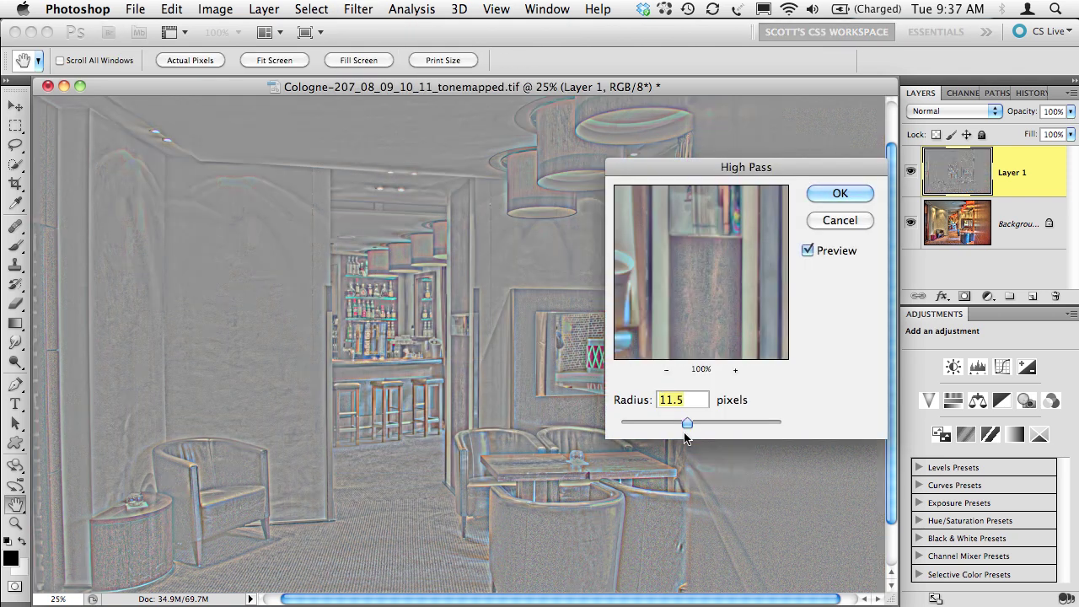
pyautogui.moveTo(686, 435); pyautogui.dragTo(583, 428)
pyautogui.moveTo(694, 167); pyautogui.dragTo(795, 191)
pyautogui.moveTo(722, 447); pyautogui.dragTo(788, 448)
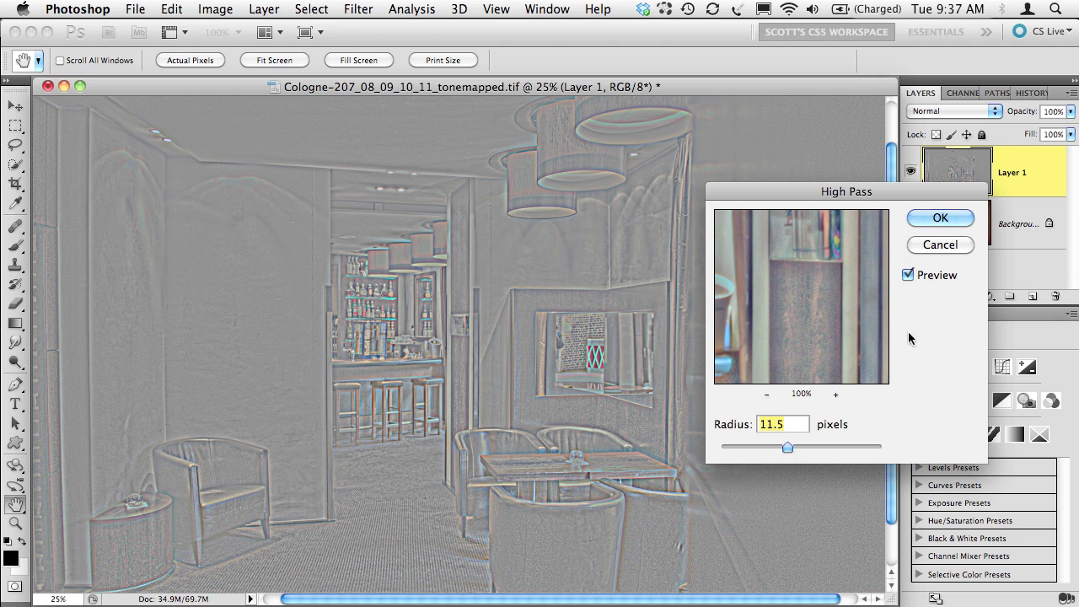
pyautogui.click(939, 218)
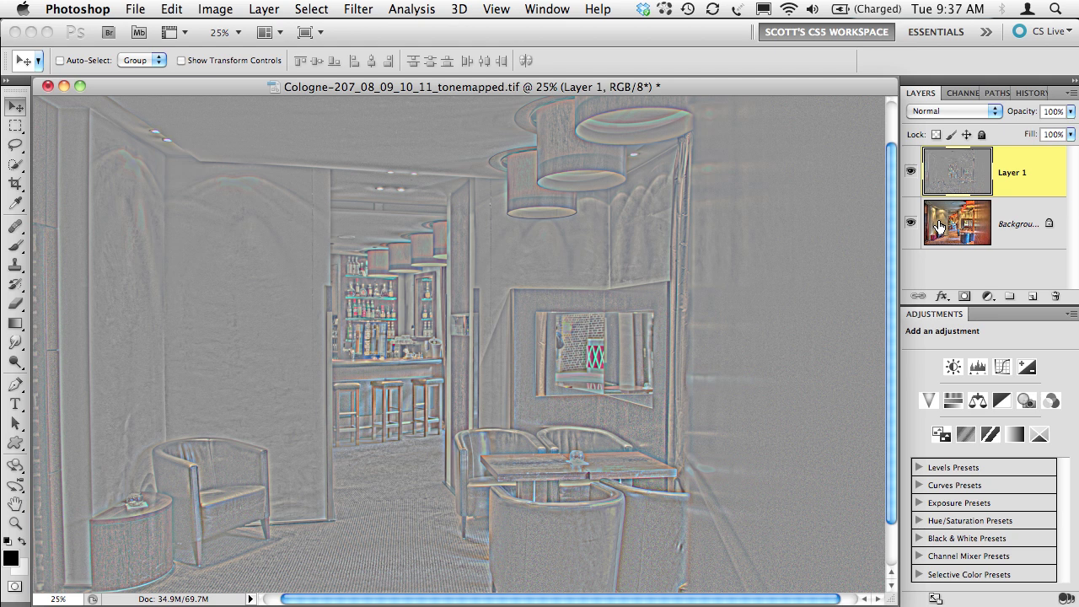
# - Set the High Pass Layer 1 blend mode to Soft Light and view the whole image
pyautogui.click(950, 113)
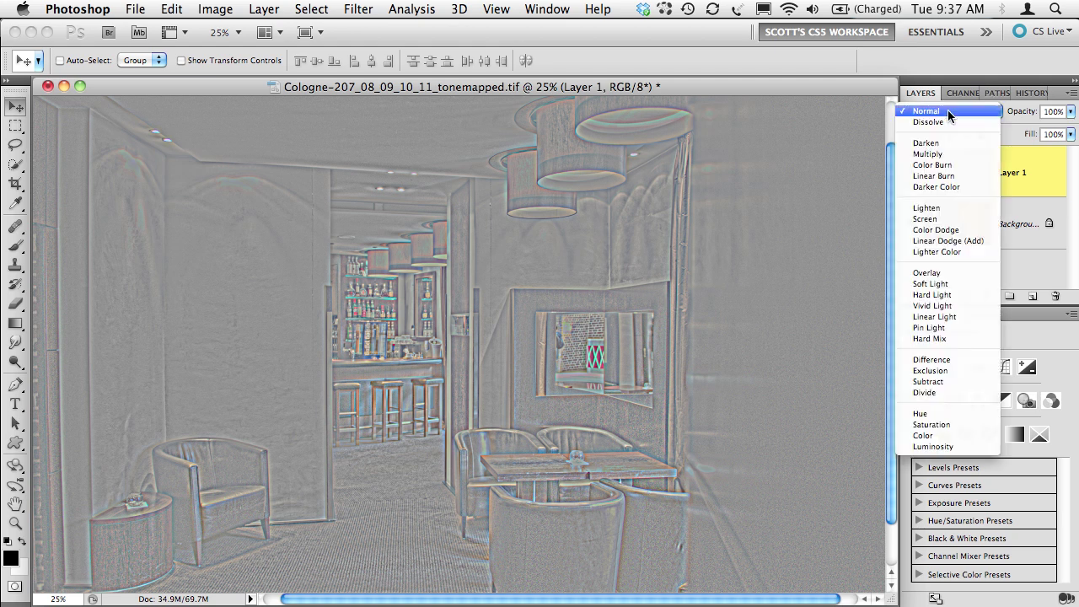
pyautogui.click(932, 283)
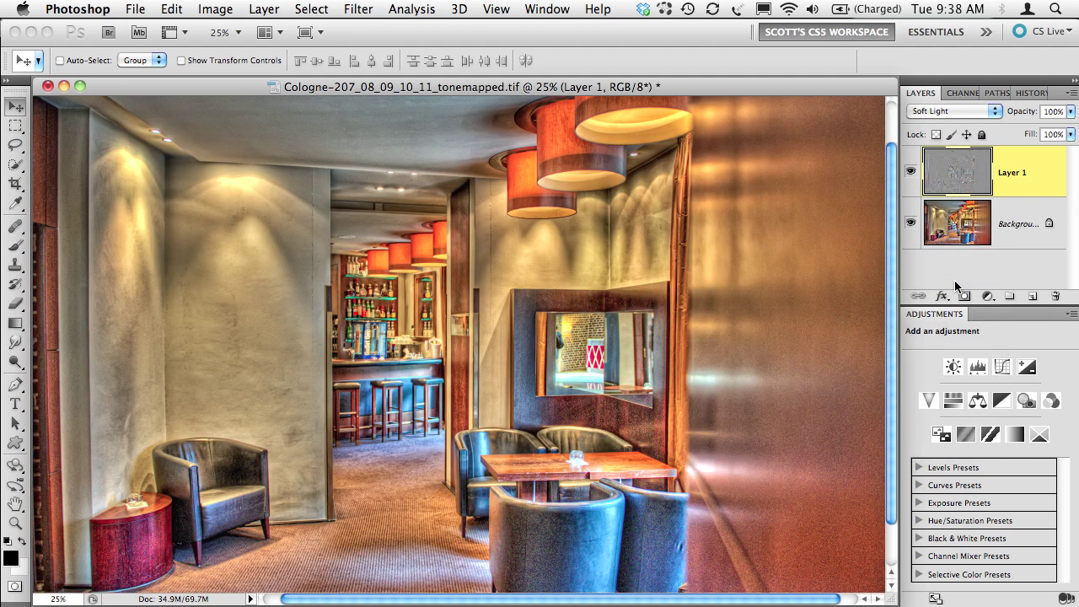
pyautogui.press('super+minus')
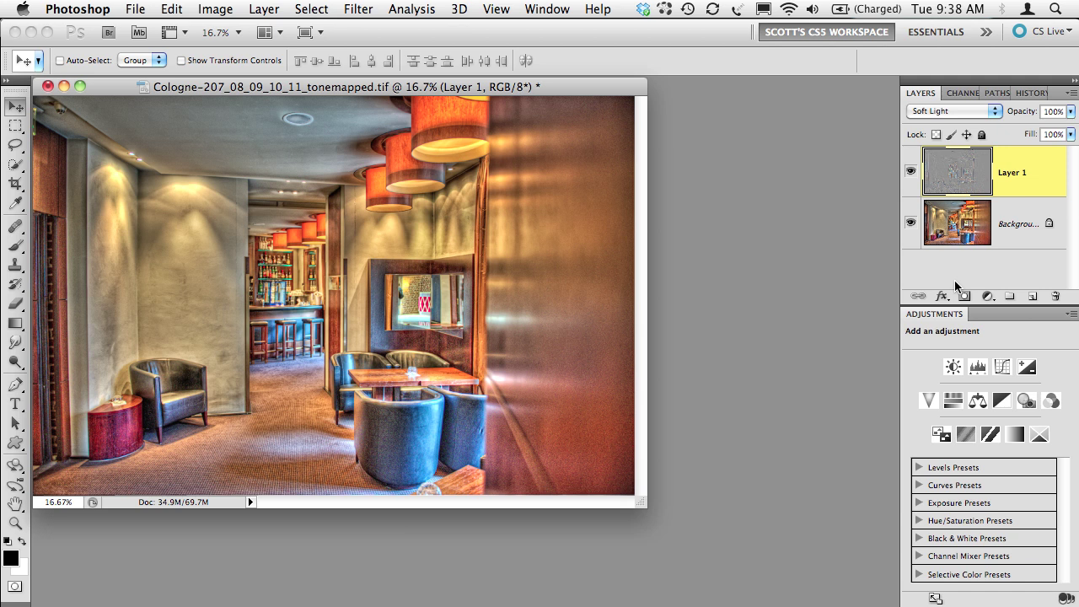
# - Compare Layer 1 in Hard Light, then return it to Soft Light and inspect at 25%
pyautogui.click(967, 110)
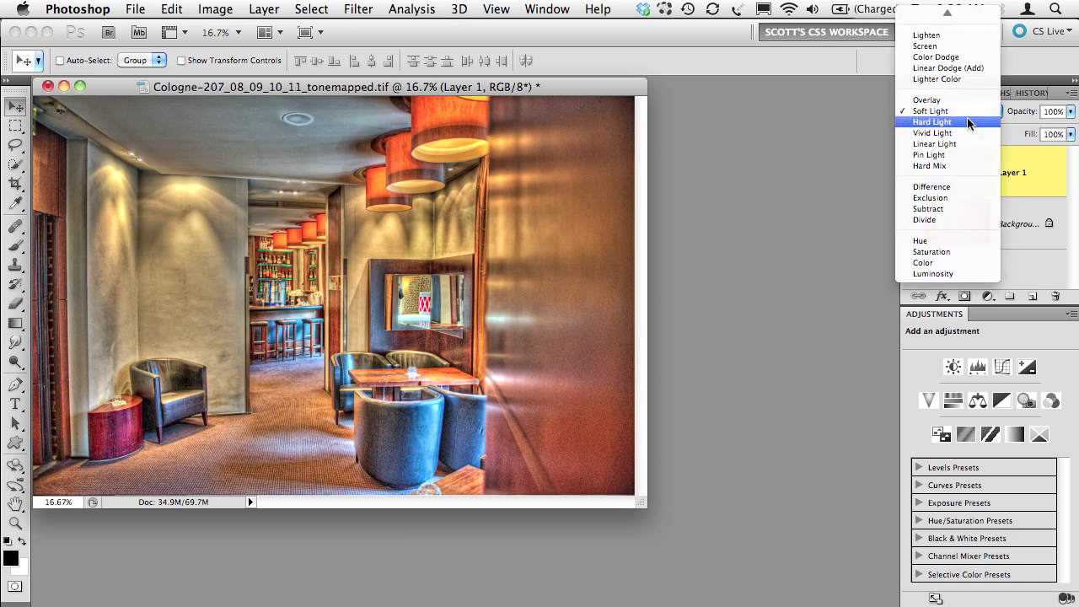
pyautogui.click(970, 123)
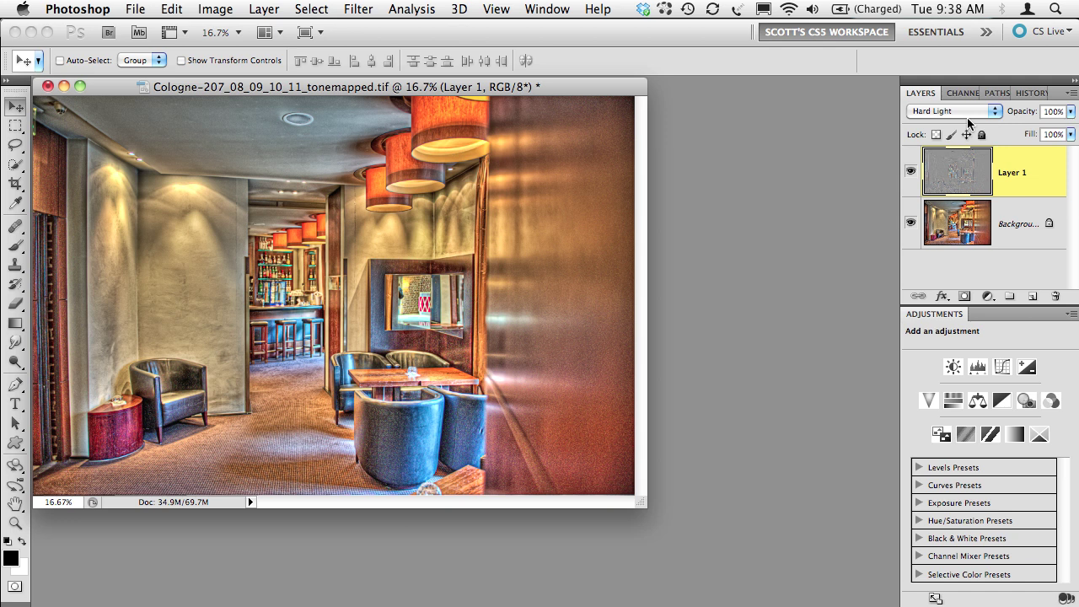
pyautogui.click(957, 113)
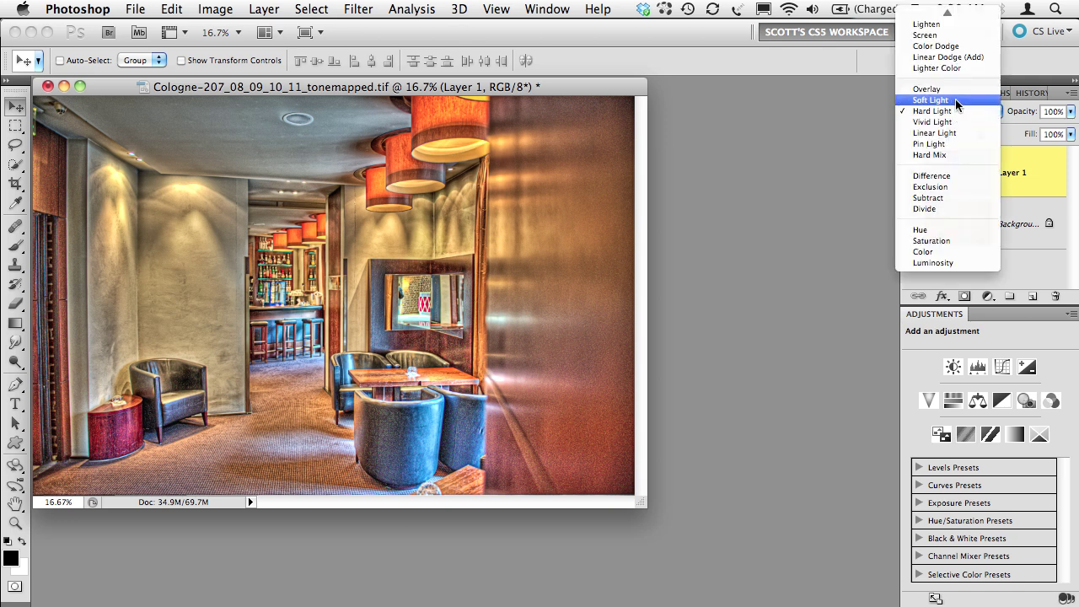
pyautogui.click(955, 99)
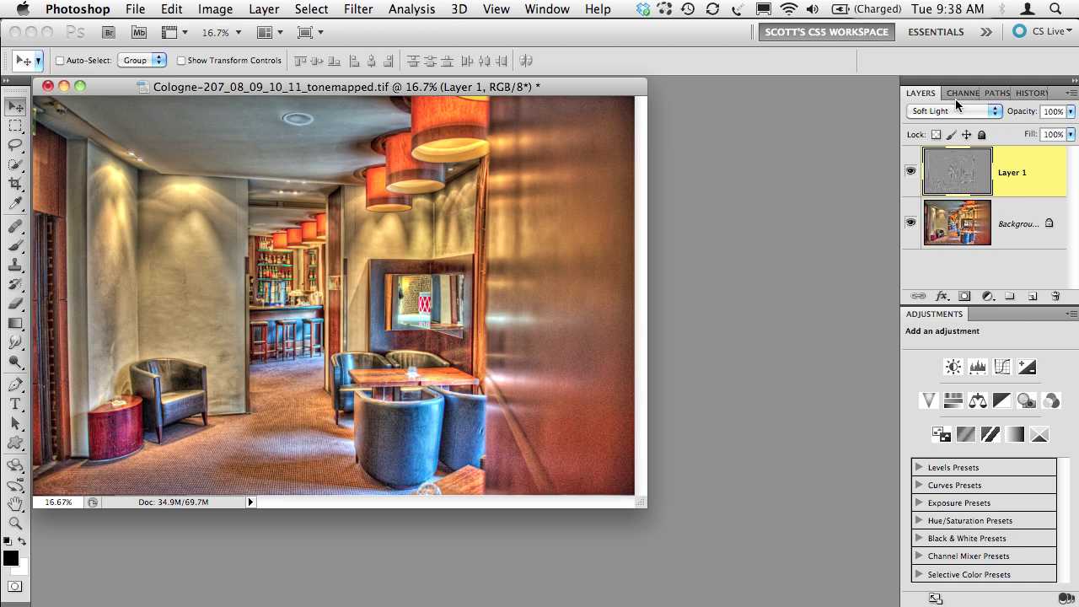
pyautogui.press('super+plus')
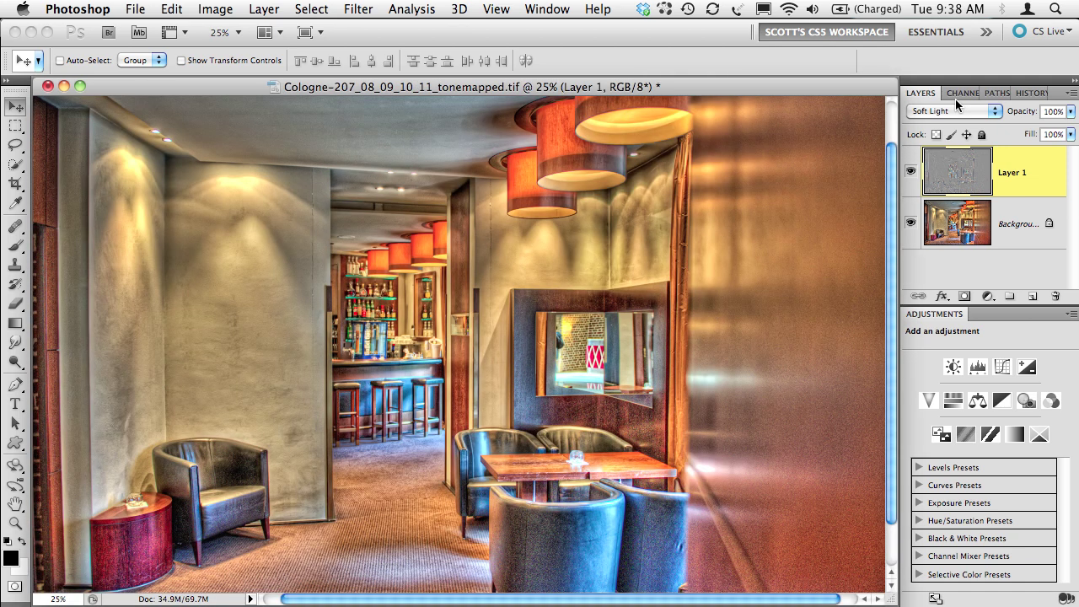